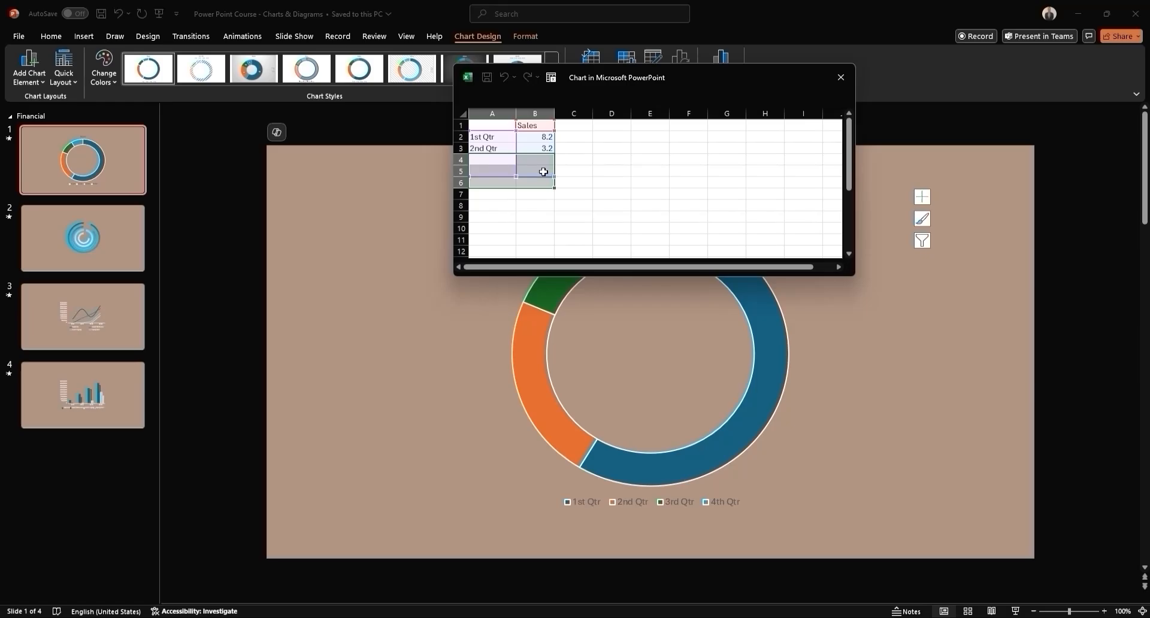
- Set the doughnut chart's Sales values to 7 for 1st Qtr and 93 for 2nd Qtr, and close the data sheet
{"action": "left_click", "coordinate": [541, 137]}
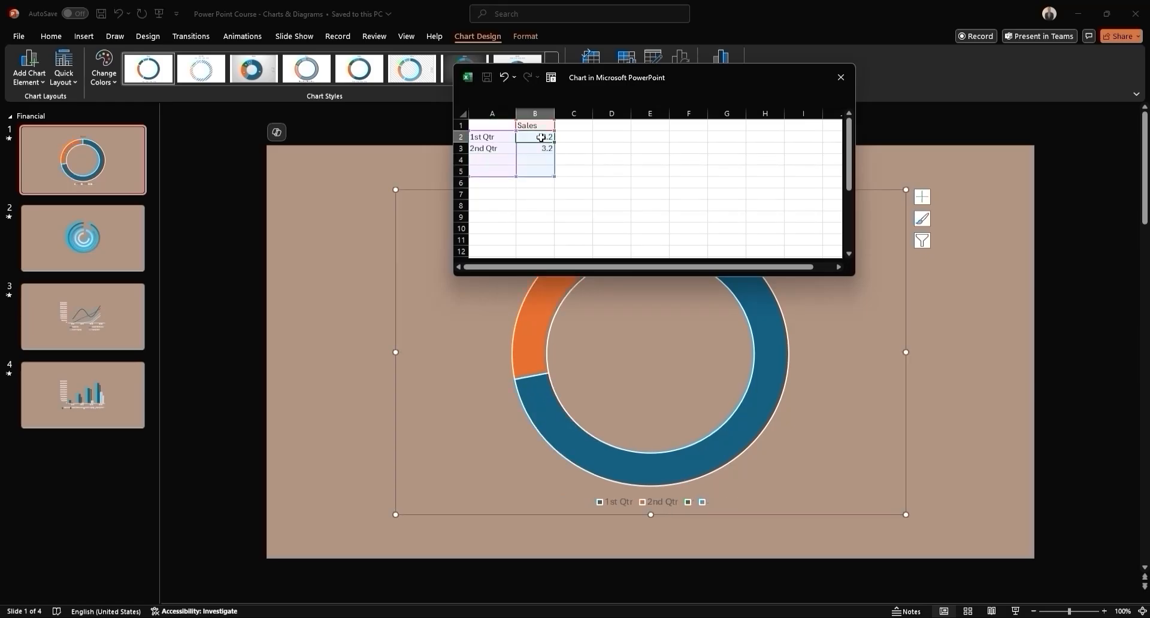
{"action": "type", "text": "7"}
{"action": "left_click", "coordinate": [544, 150]}
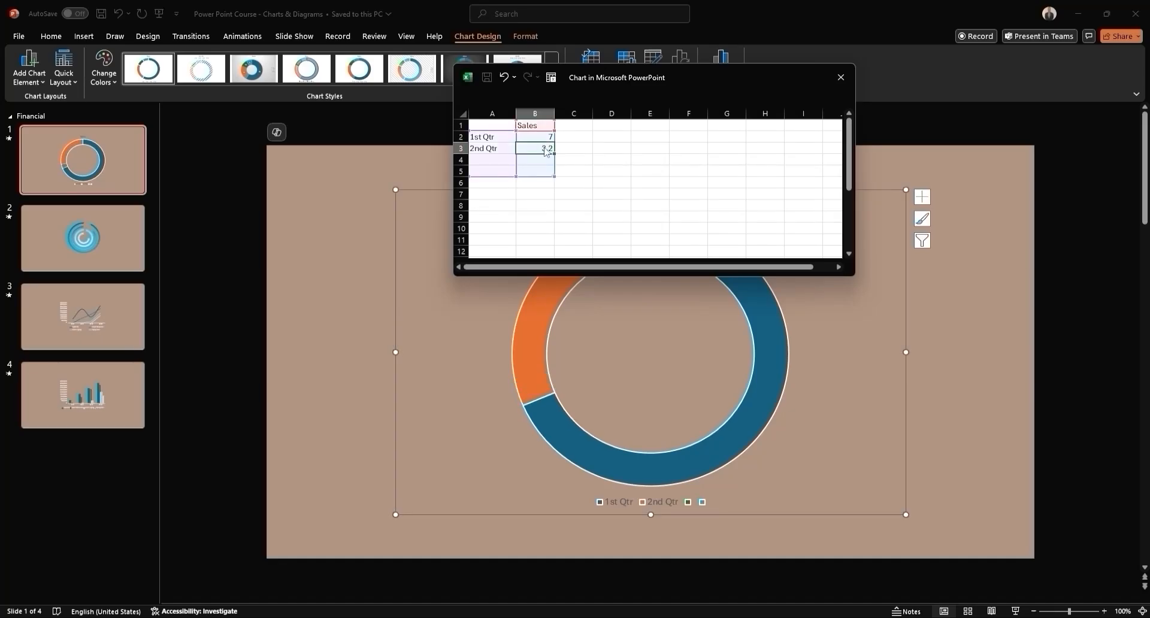
{"action": "type", "text": "93"}
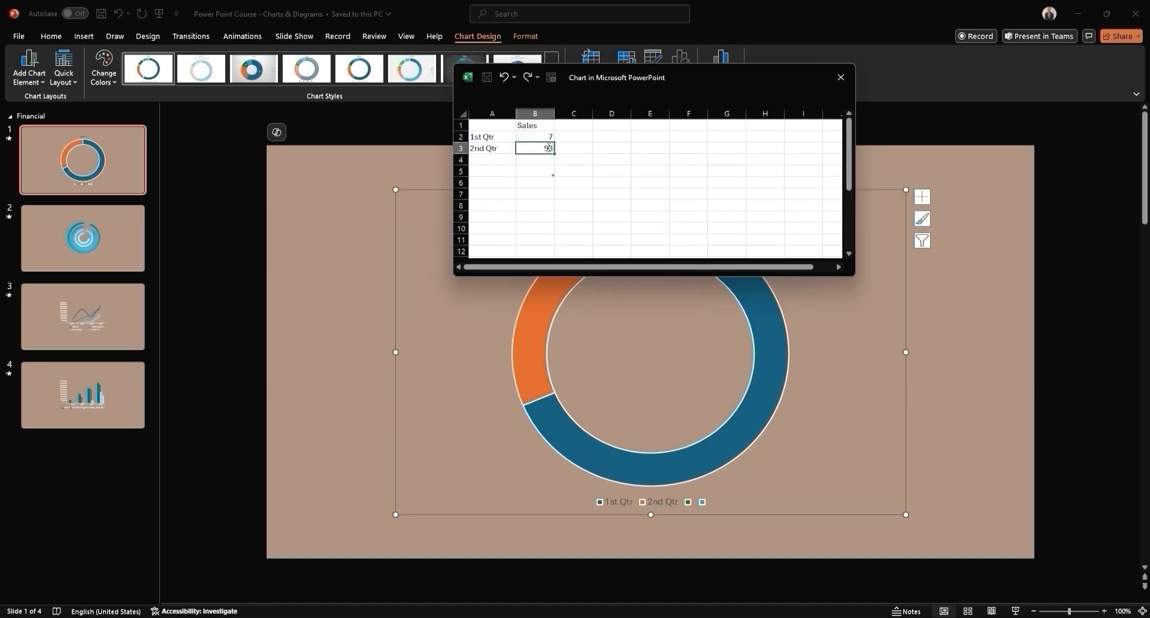
{"action": "left_click", "coordinate": [633, 167]}
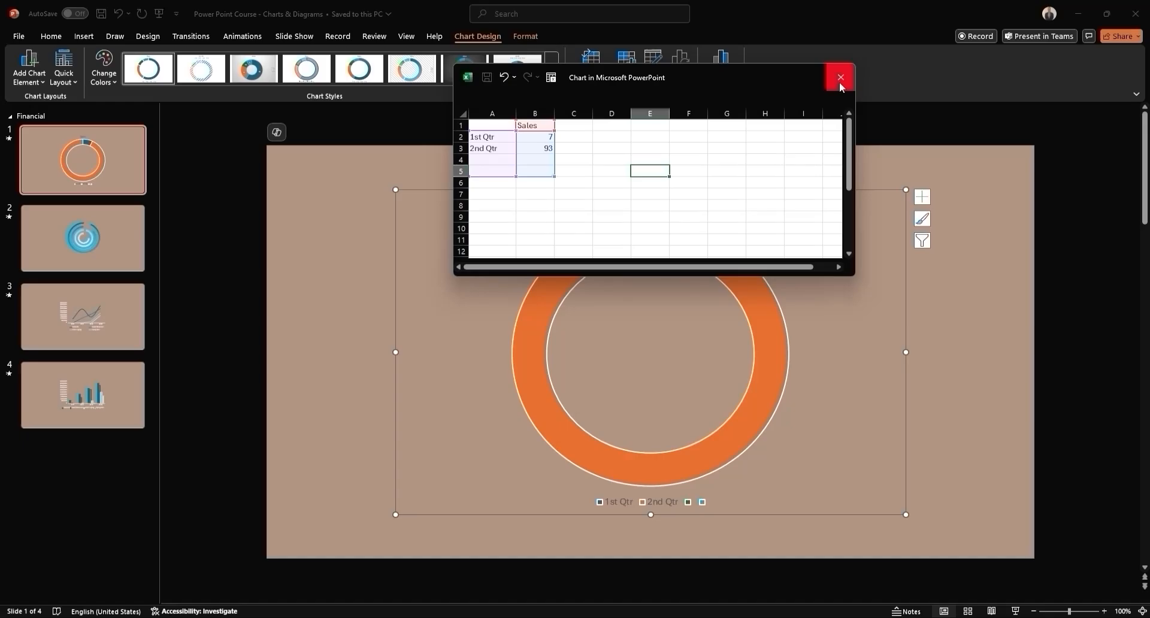
{"action": "left_click", "coordinate": [840, 78]}
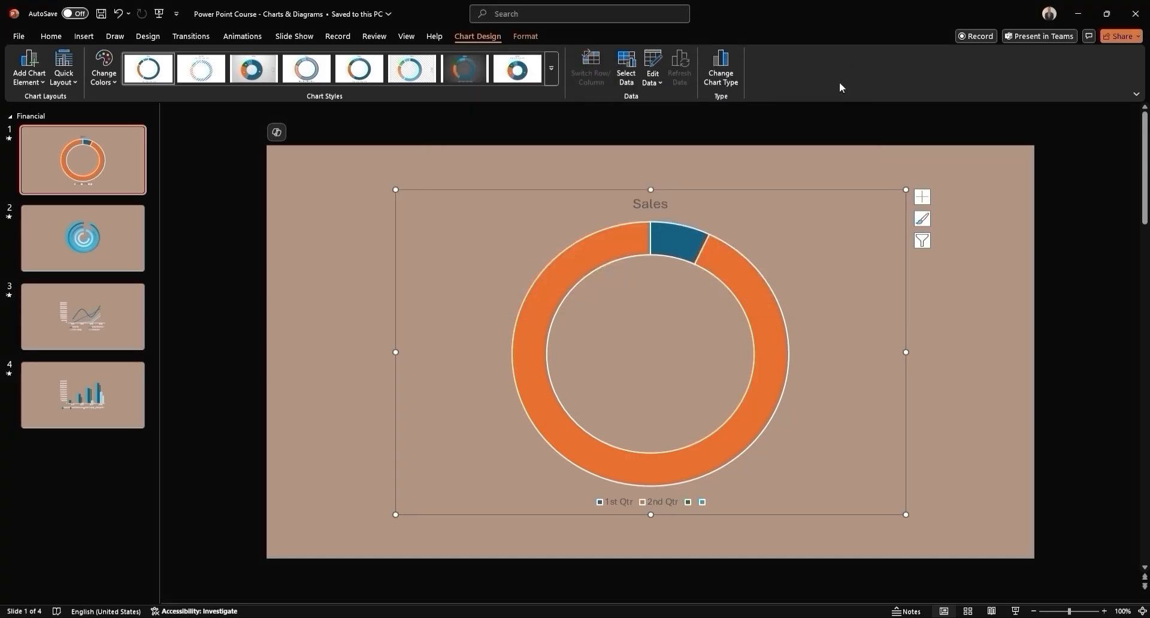
- Delete the doughnut chart's title and legend
{"action": "left_click", "coordinate": [647, 199]}
{"action": "key", "text": "Delete"}
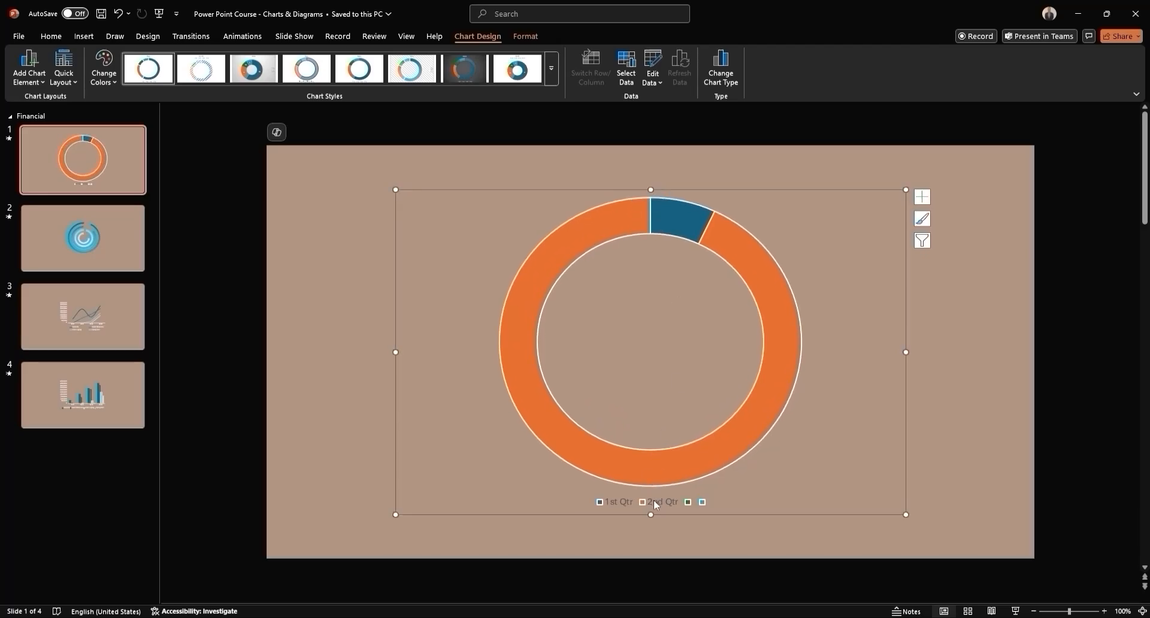
{"action": "left_click", "coordinate": [654, 504]}
{"action": "key", "text": "Delete"}
- Thin the doughnut ring by setting the Sales series' hole size to 89%
{"action": "left_click", "coordinate": [690, 218]}
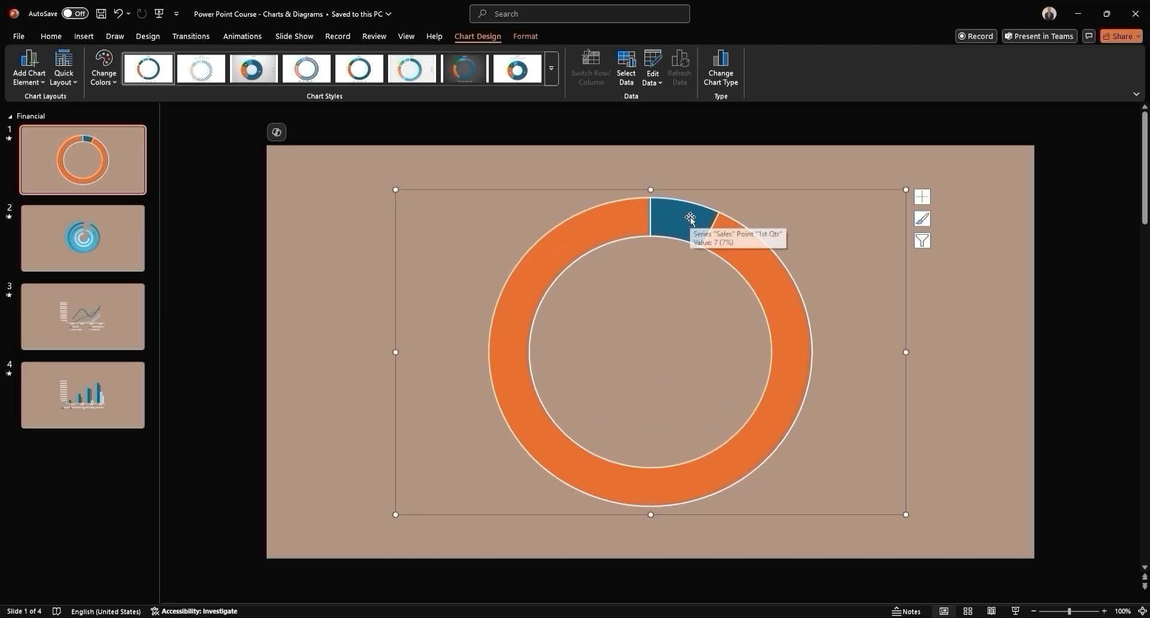
{"action": "left_click", "coordinate": [691, 218]}
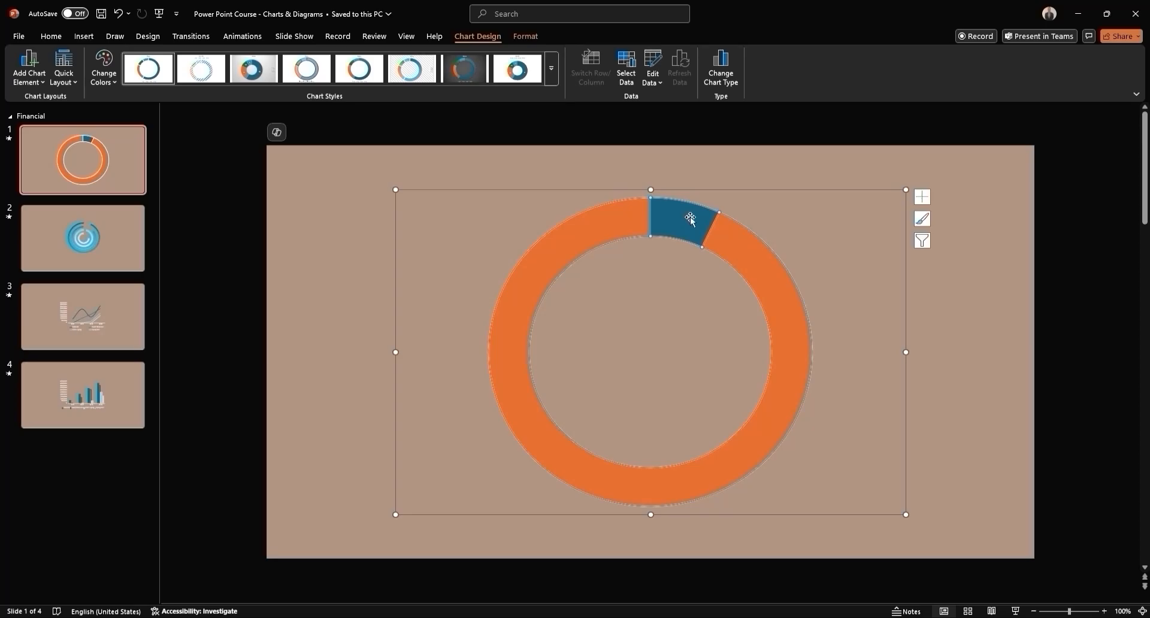
{"action": "right_click", "coordinate": [690, 216]}
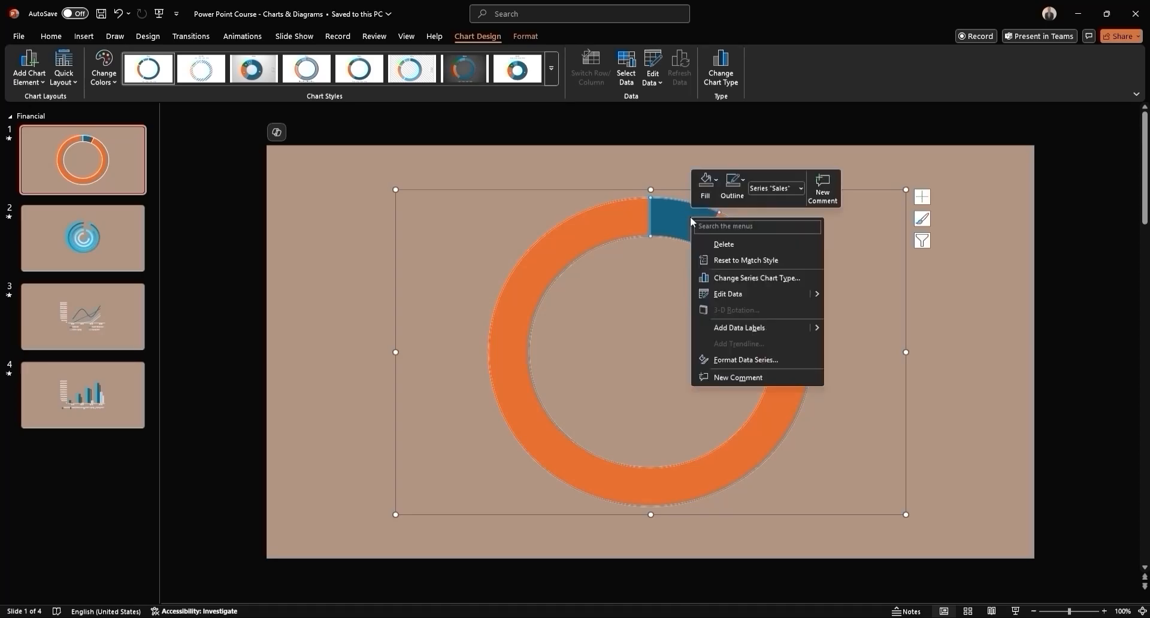
{"action": "left_click", "coordinate": [746, 358]}
{"action": "left_click", "coordinate": [1096, 265]}
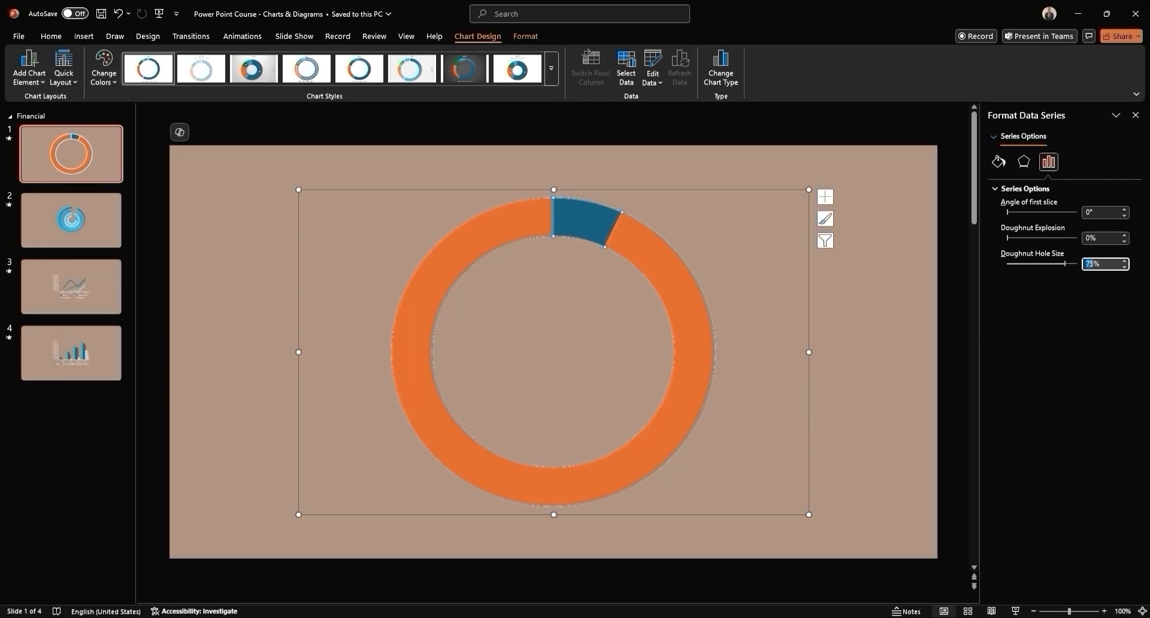
{"action": "type", "text": "89"}
{"action": "key", "text": "Return"}
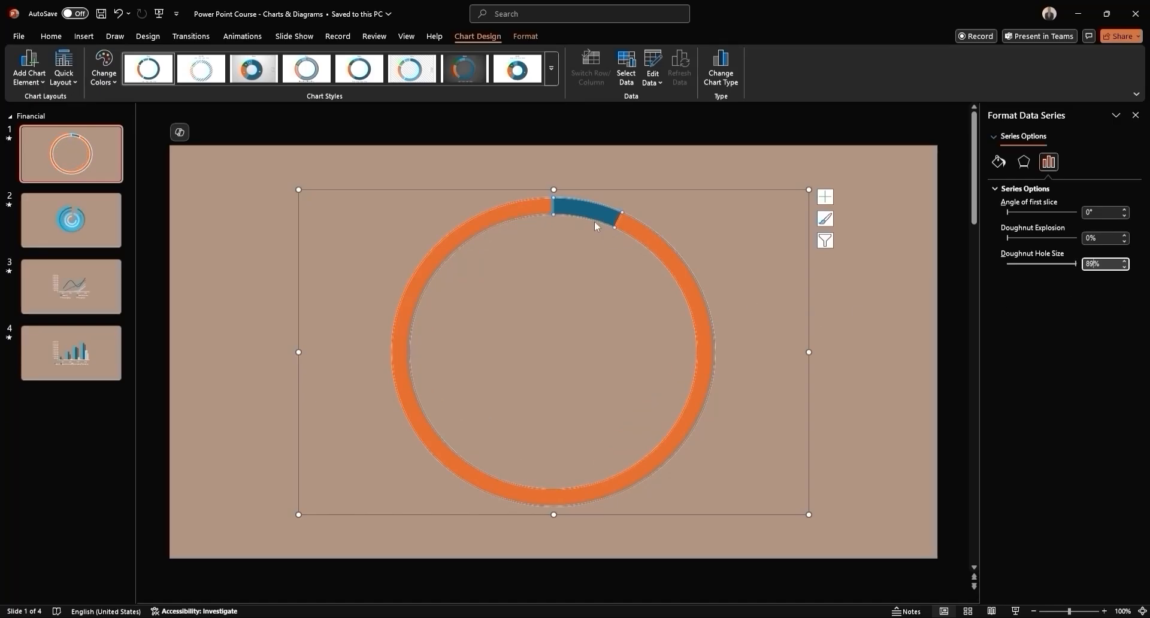
- Give the small 1st Qtr slice of the ring no fill and no outline
{"action": "left_click", "coordinate": [587, 210]}
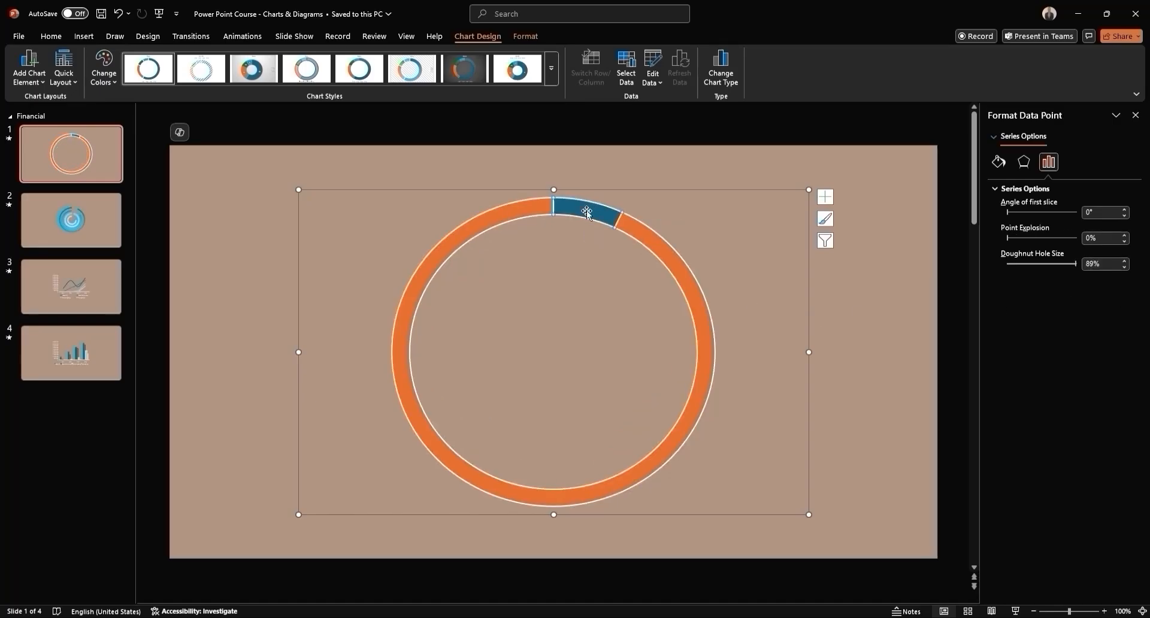
{"action": "right_click", "coordinate": [587, 210]}
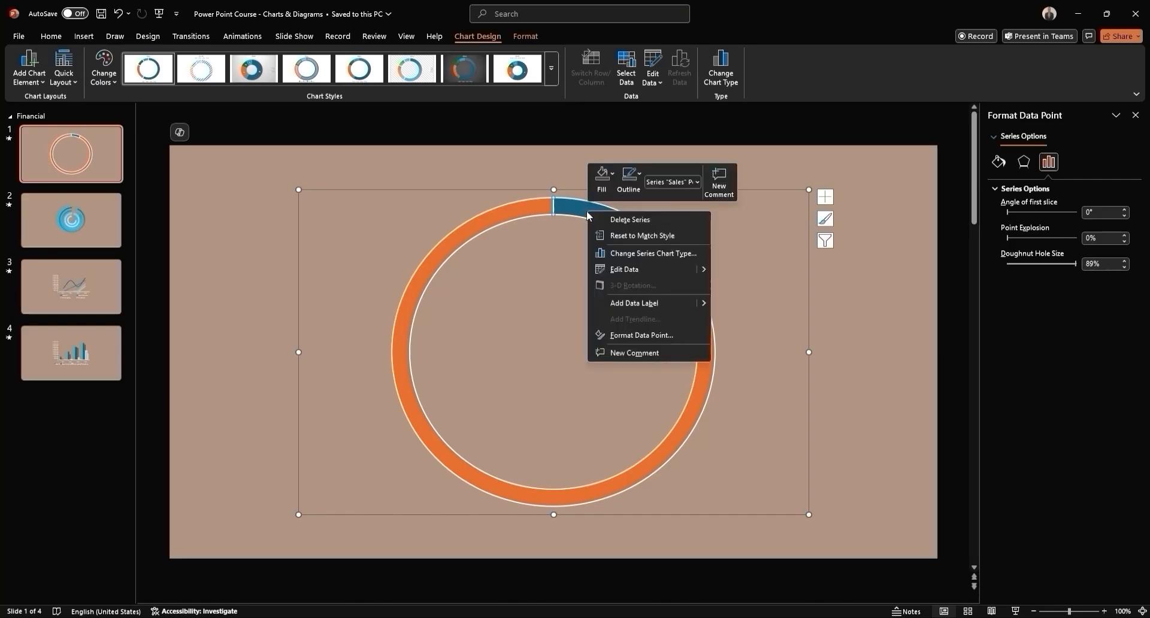
{"action": "left_click", "coordinate": [612, 171]}
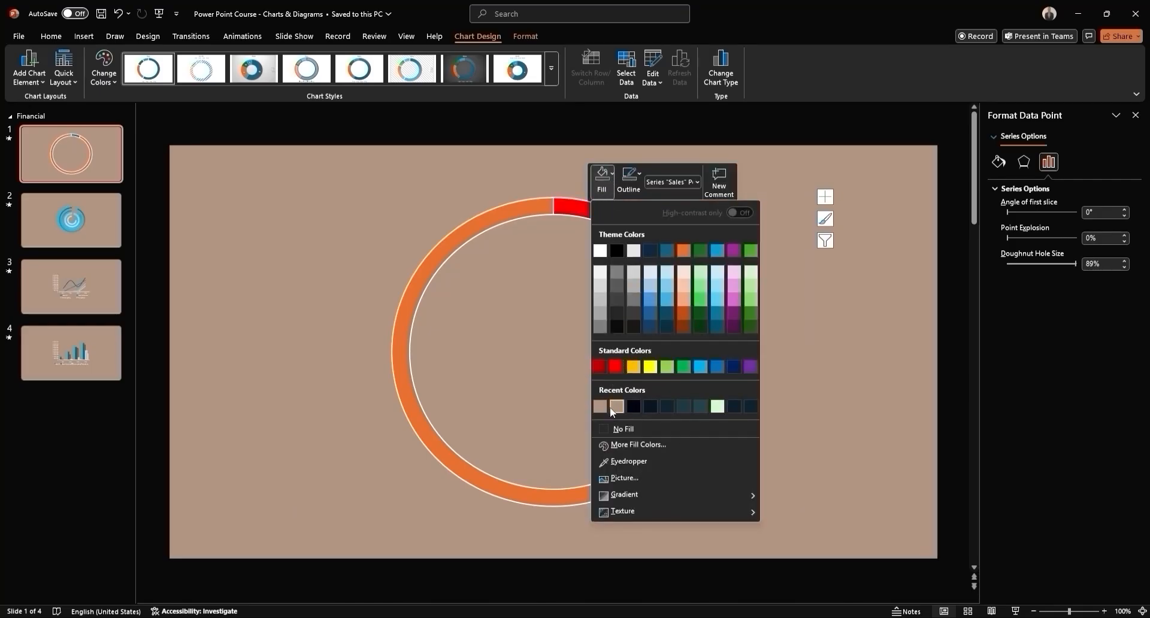
{"action": "left_click", "coordinate": [616, 429]}
{"action": "left_click", "coordinate": [635, 181]}
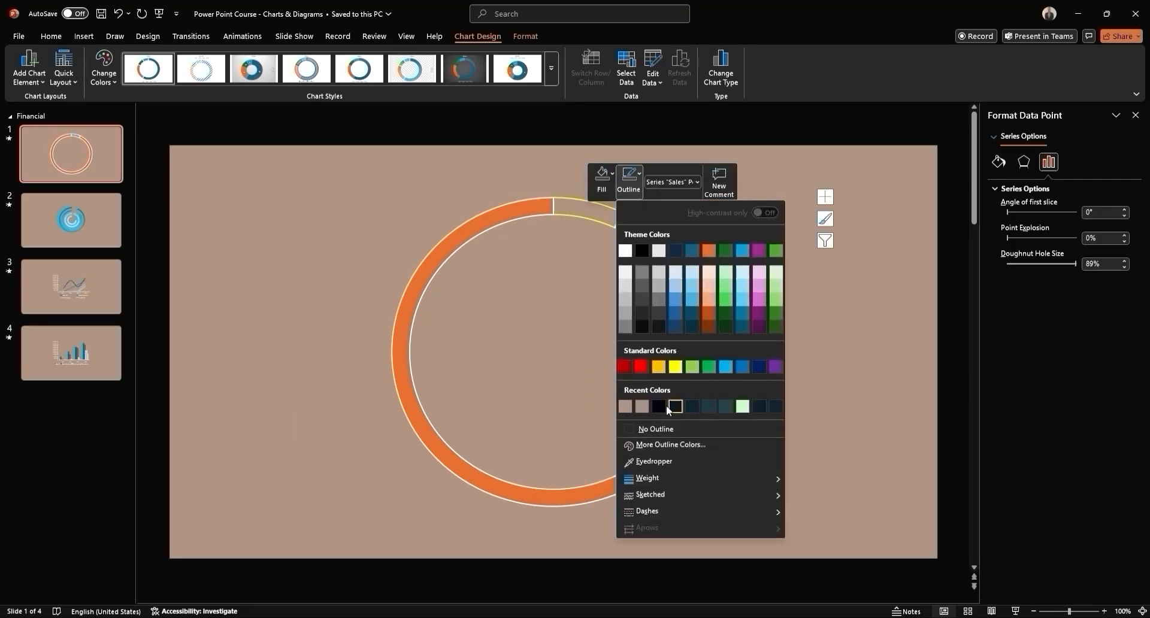
{"action": "left_click", "coordinate": [656, 428]}
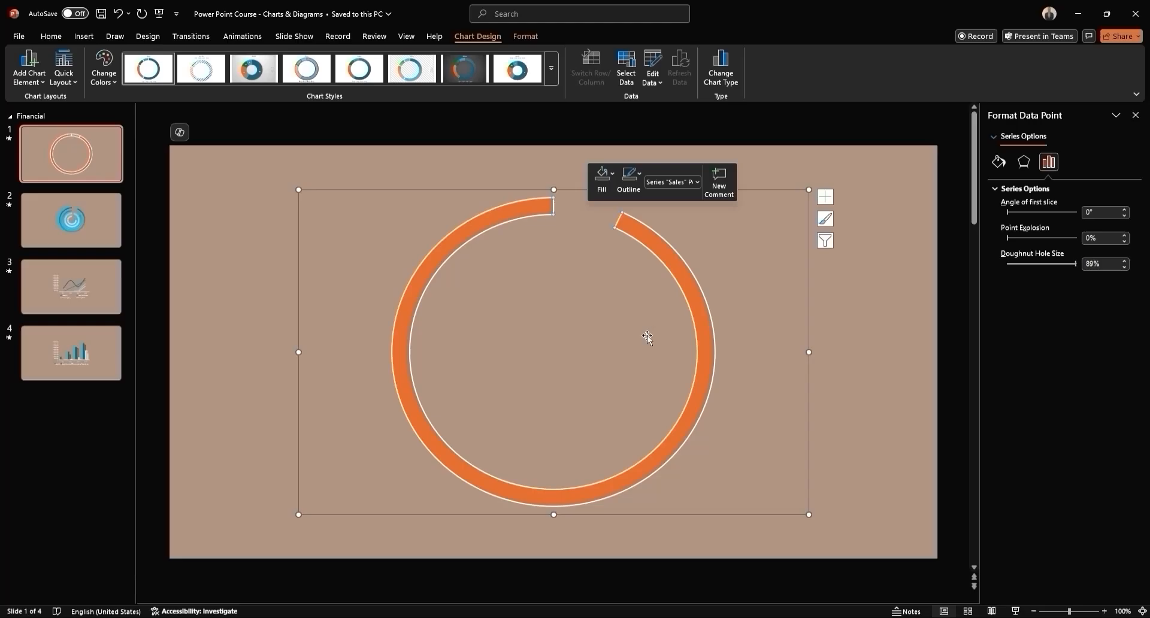
- Remove the outline from the orange 2nd Qtr slice of the ring
{"action": "right_click", "coordinate": [658, 249]}
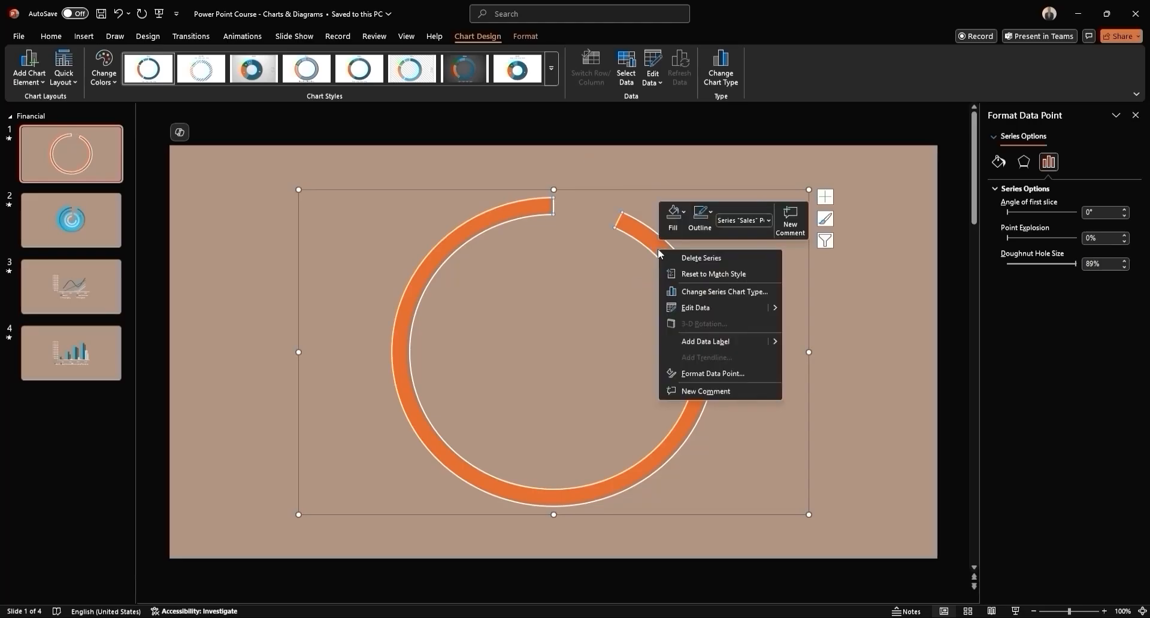
{"action": "left_click", "coordinate": [699, 217]}
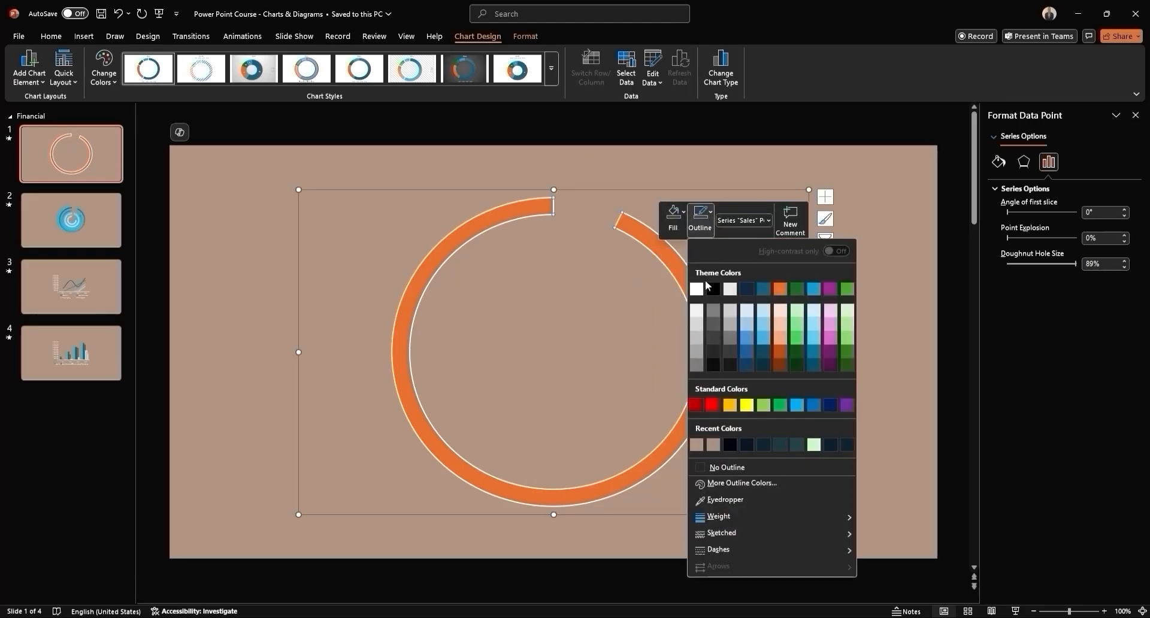
{"action": "left_click", "coordinate": [713, 465]}
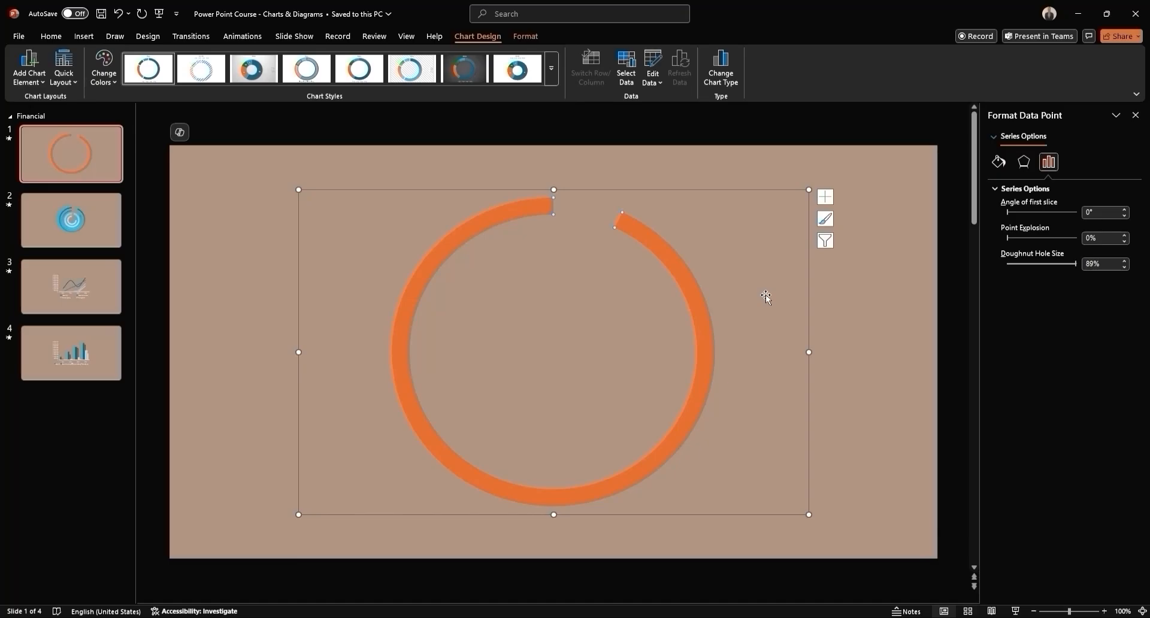
- Paste a copy of the doughnut chart, scale it down, and center it inside the original ring
{"action": "key", "text": "ctrl+v"}
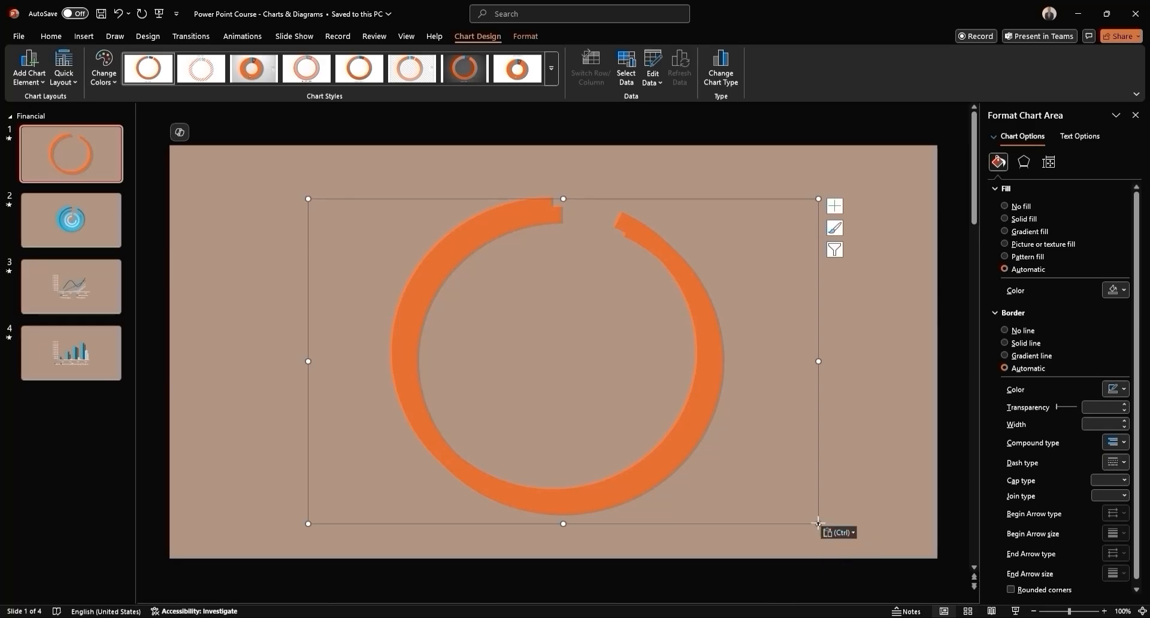
{"action": "left_click_drag", "start_coordinate": [819, 523], "coordinate": [745, 473]}
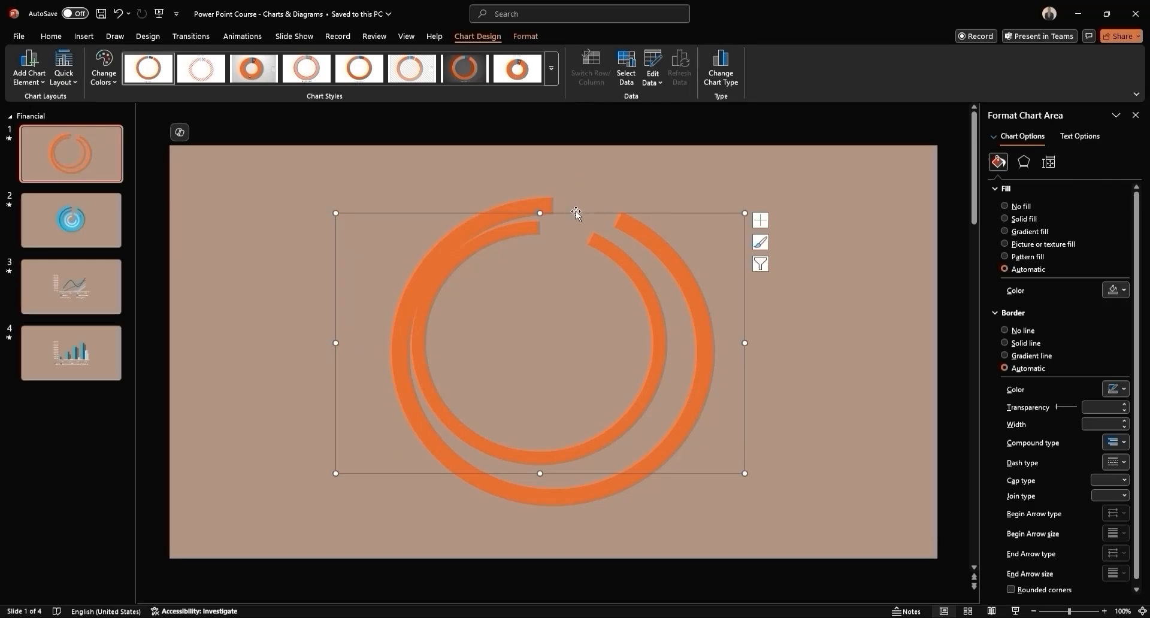
{"action": "left_click_drag", "start_coordinate": [577, 211], "coordinate": [589, 220]}
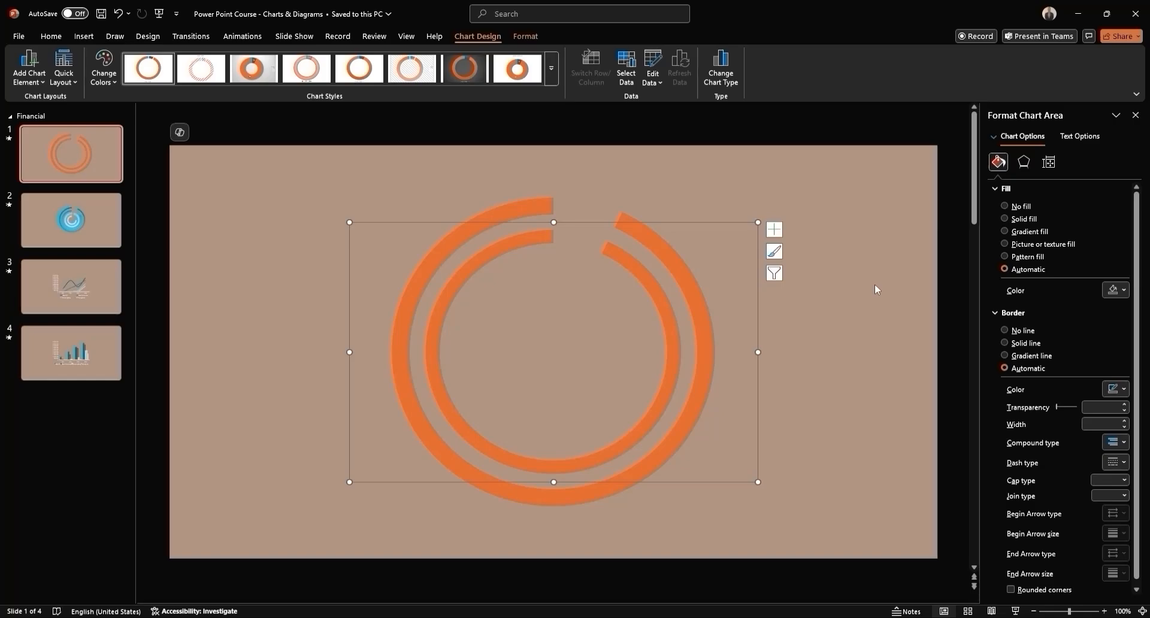
- Thicken the inner ring by setting its doughnut hole size to 86%
{"action": "right_click", "coordinate": [662, 305]}
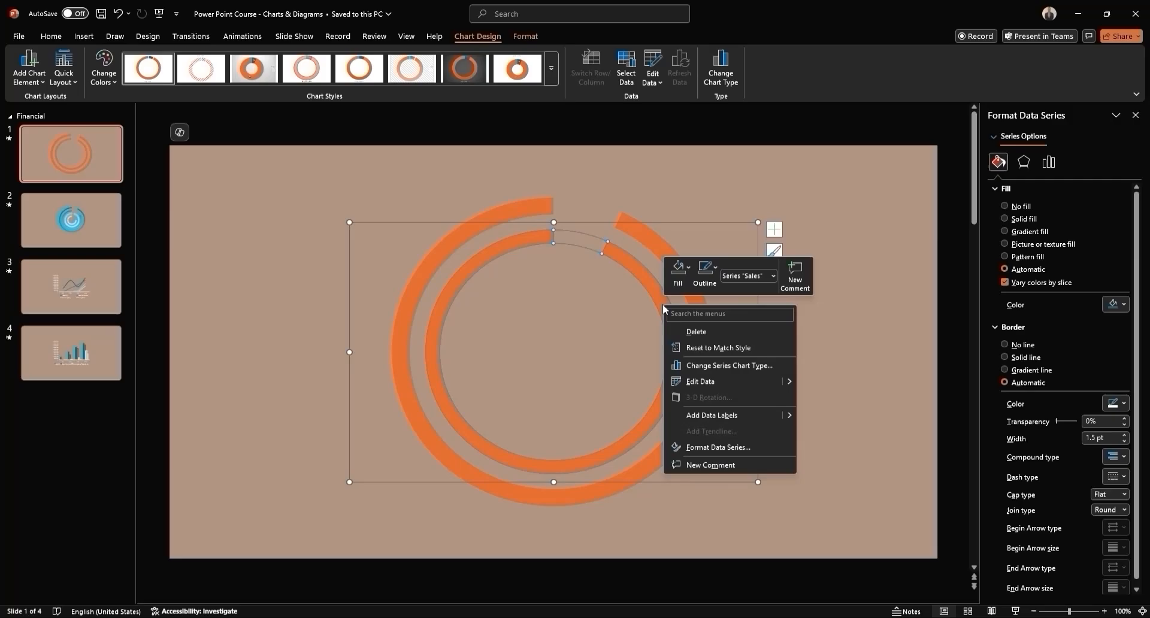
{"action": "left_click", "coordinate": [718, 448]}
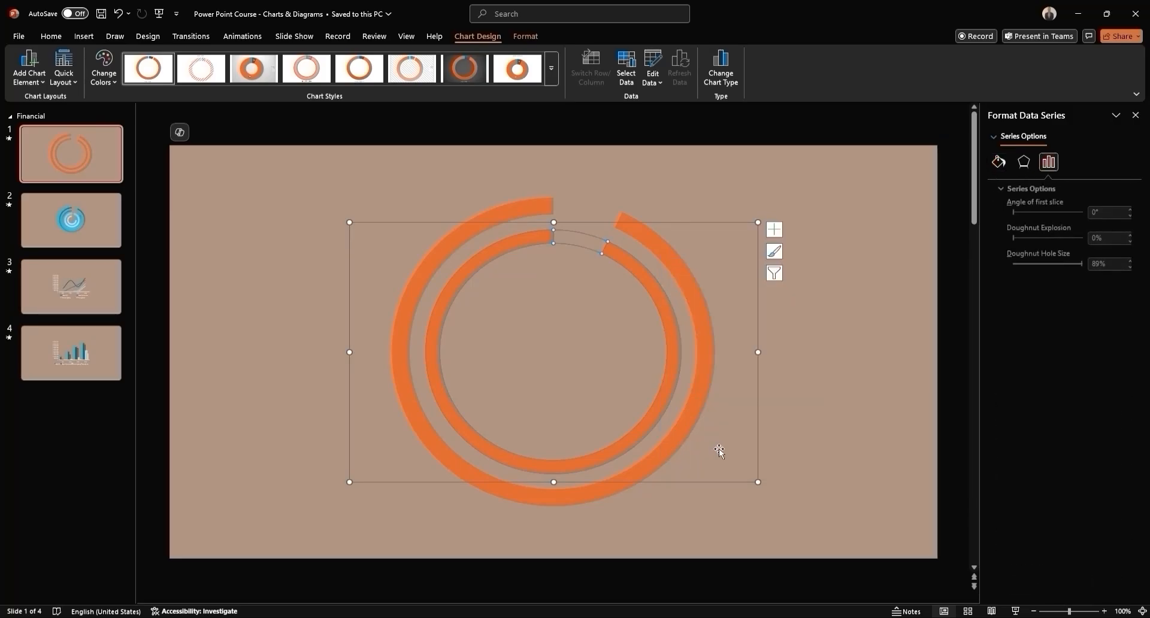
{"action": "left_click_drag", "start_coordinate": [1073, 264], "coordinate": [1072, 261]}
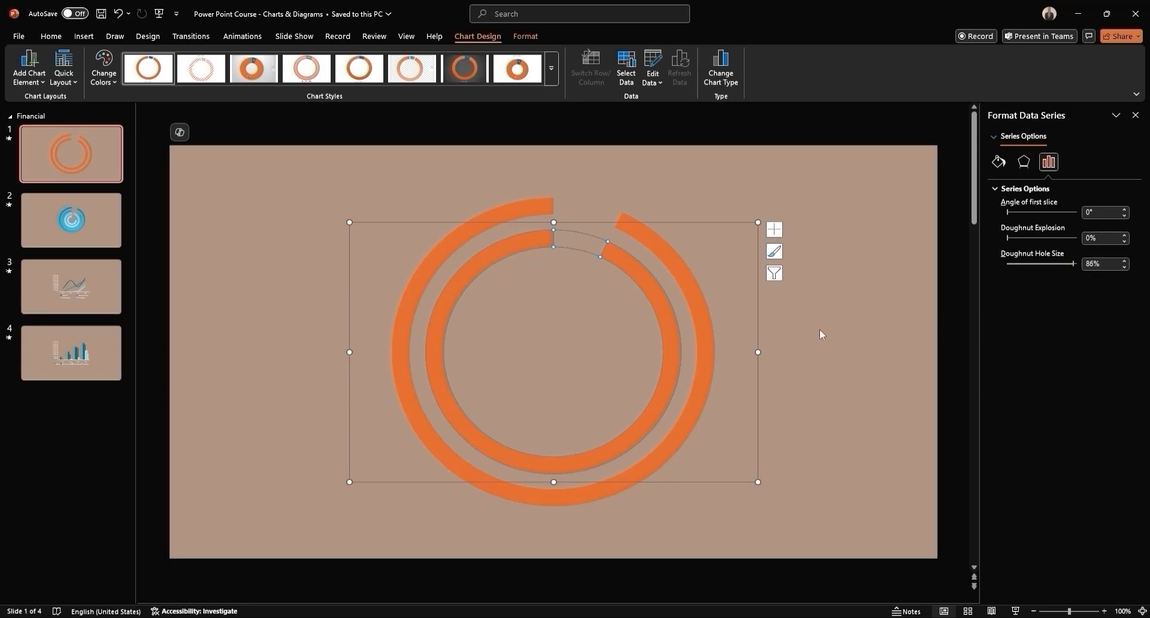
- Set the inner ring's Sales values to 15 for 1st Qtr and 85 for 2nd Qtr, and close the data sheet
{"action": "right_click", "coordinate": [631, 271]}
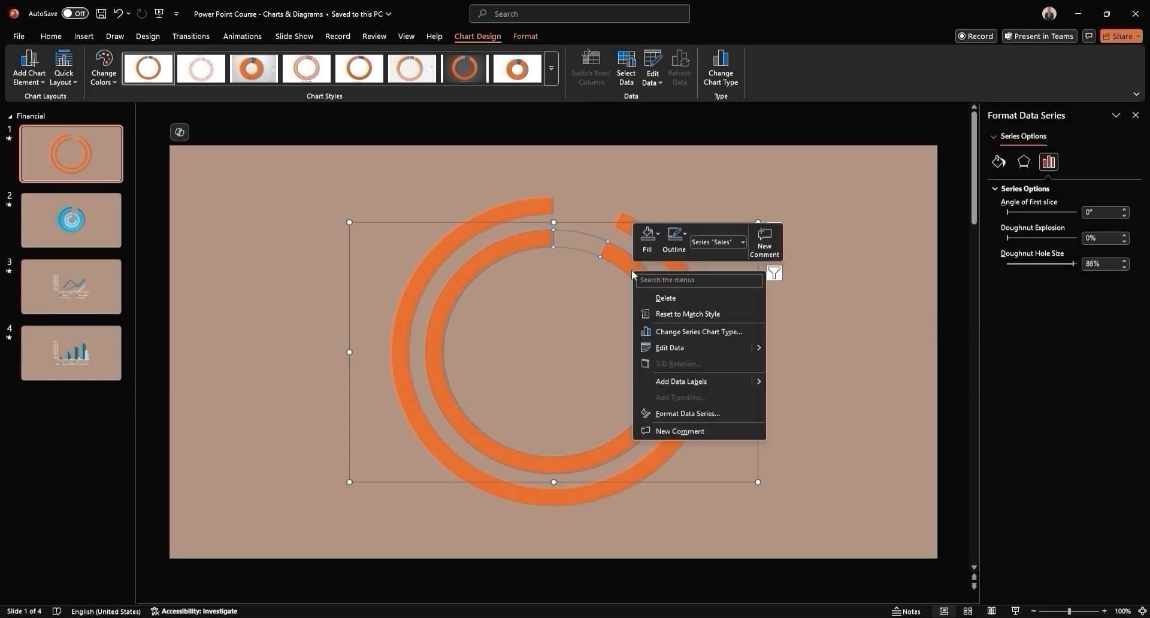
{"action": "left_click", "coordinate": [695, 345]}
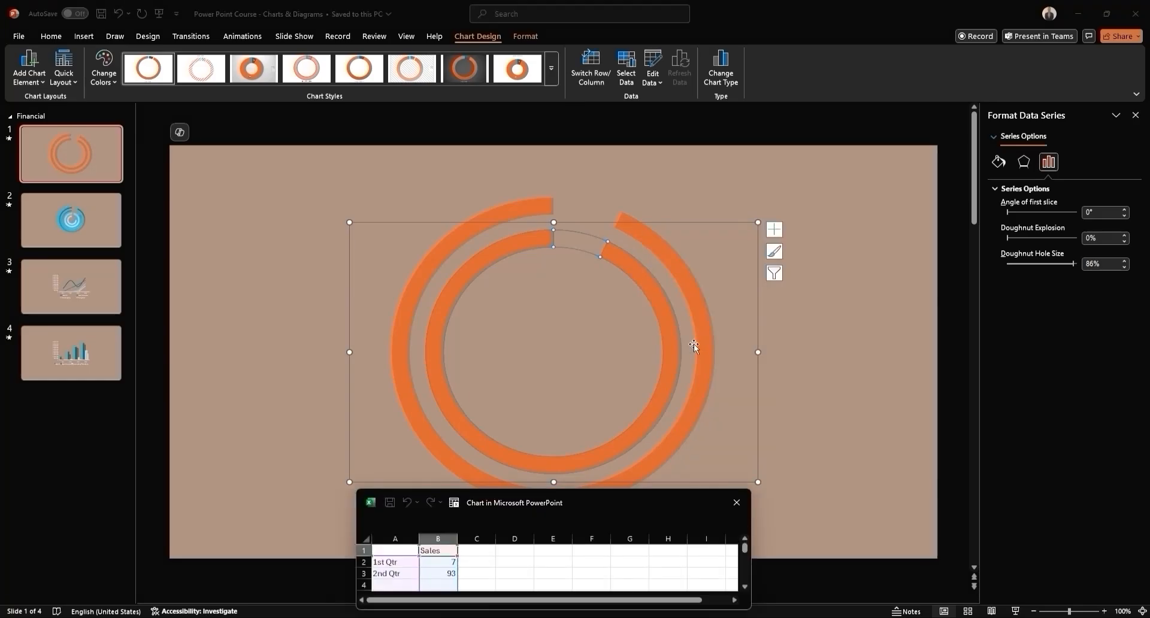
{"action": "left_click", "coordinate": [450, 563]}
{"action": "type", "text": "15"}
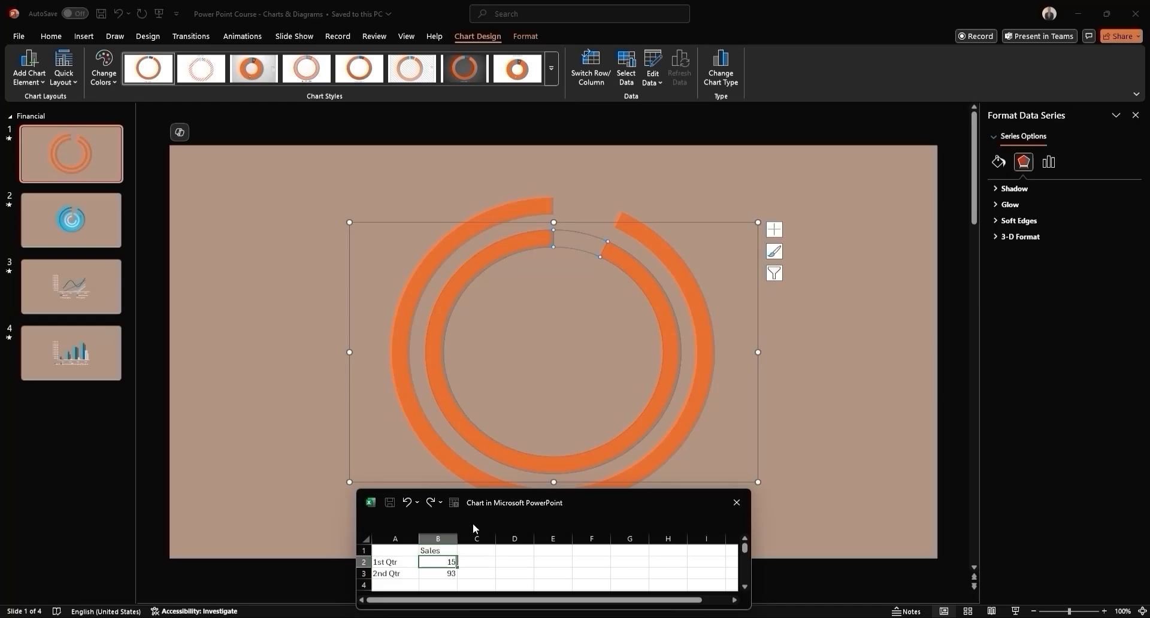
{"action": "key", "text": "Return"}
{"action": "type", "text": "85"}
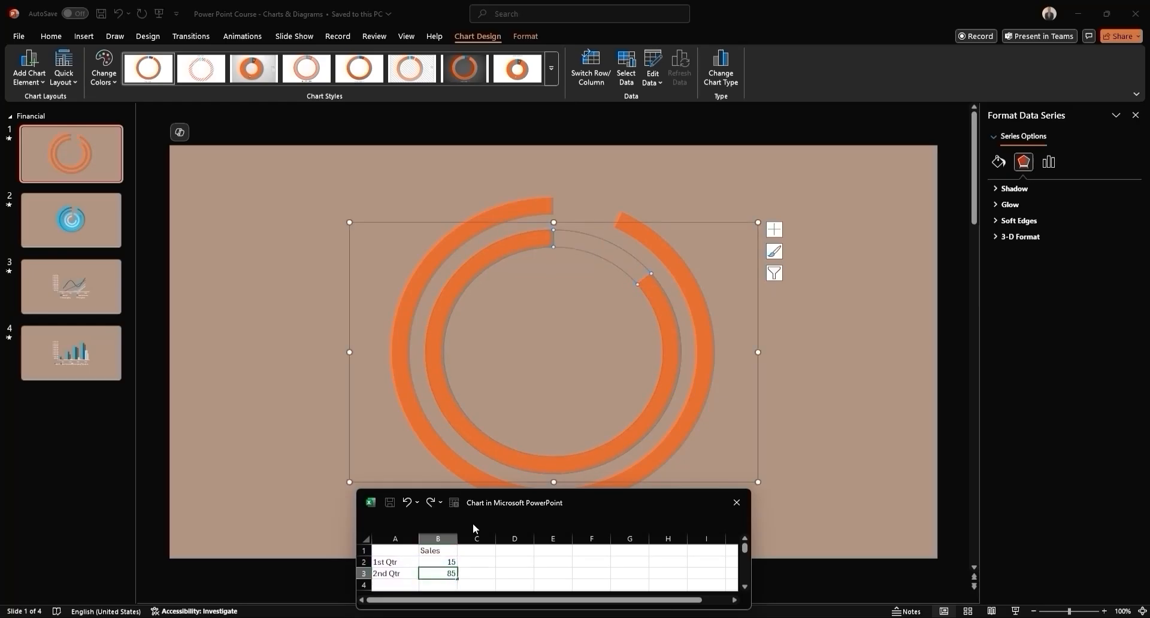
{"action": "key", "text": "Return"}
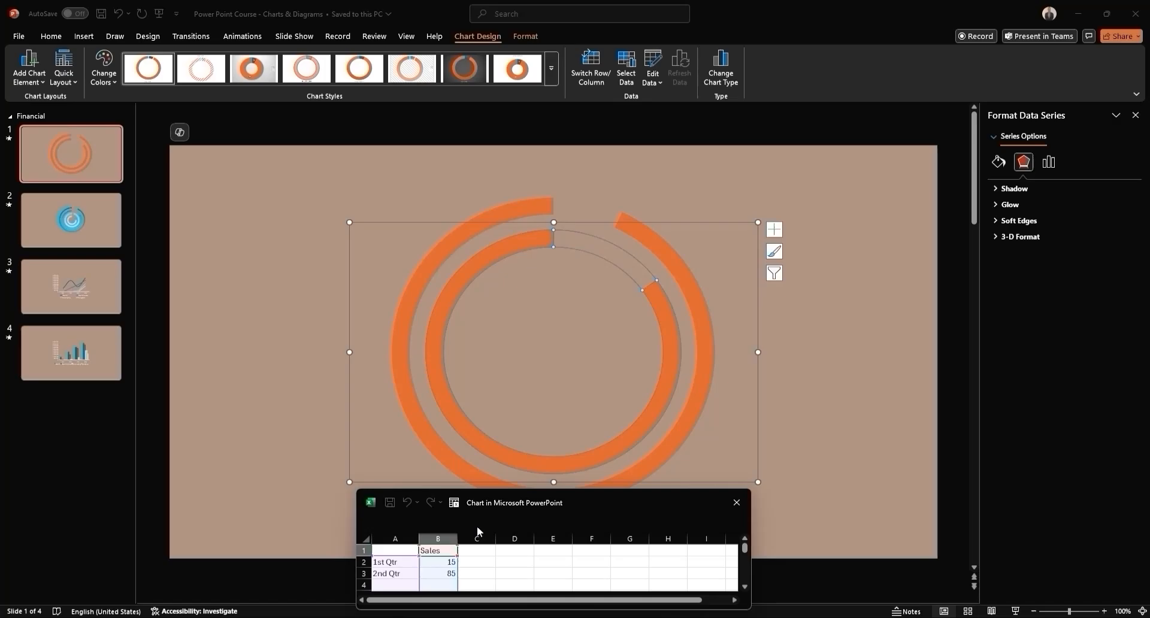
{"action": "left_click", "coordinate": [737, 503]}
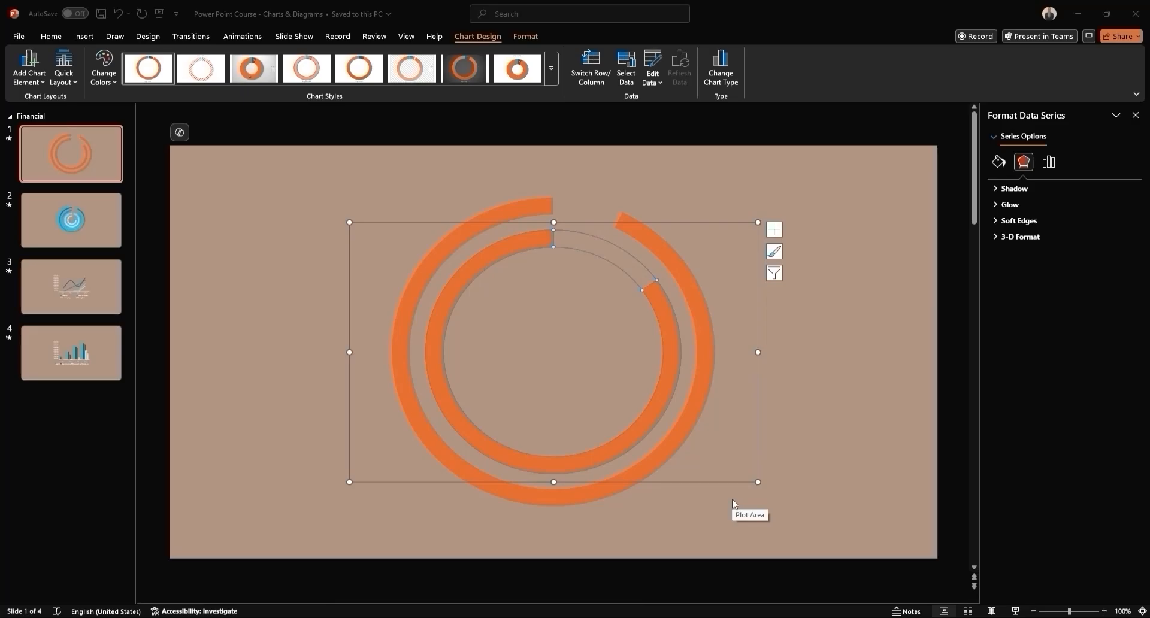
- Duplicate the inner ring chart, scale the copy down, and center it inside the two existing rings
{"action": "left_click", "coordinate": [758, 481]}
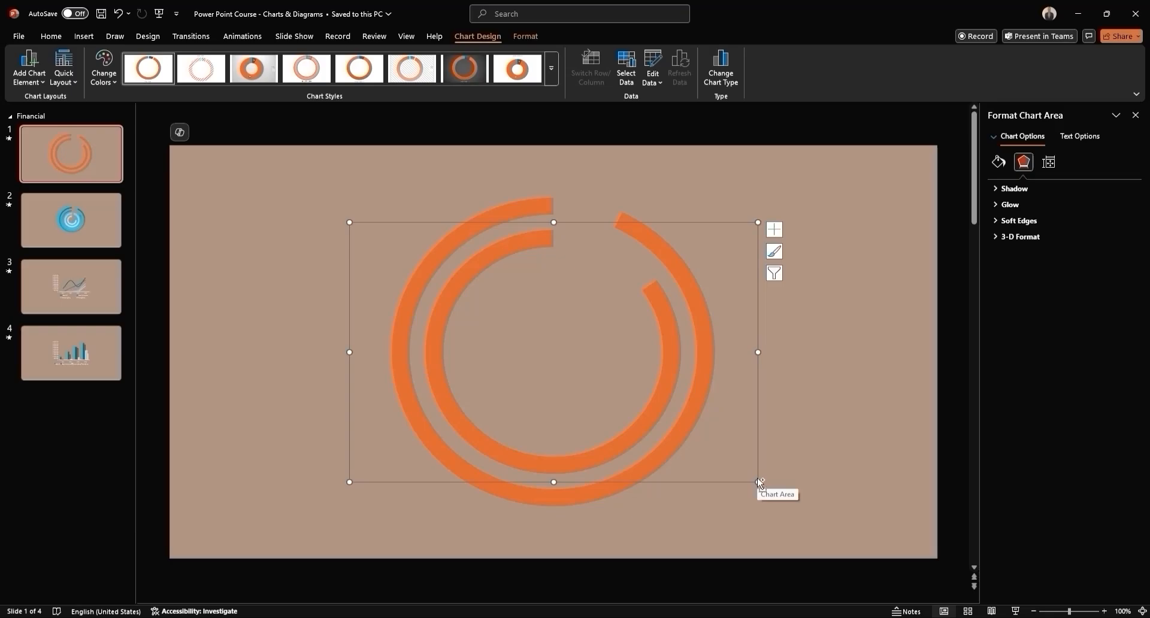
{"action": "key", "text": "ctrl+c"}
{"action": "key", "text": "ctrl+v"}
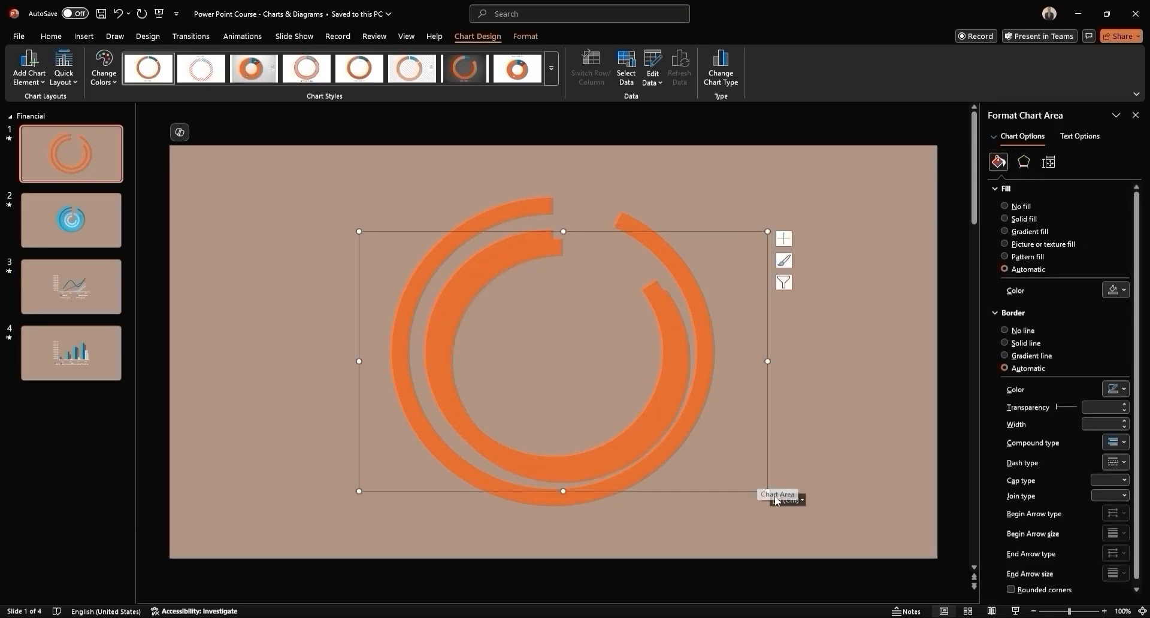
{"action": "left_click_drag", "start_coordinate": [768, 491], "coordinate": [658, 421]}
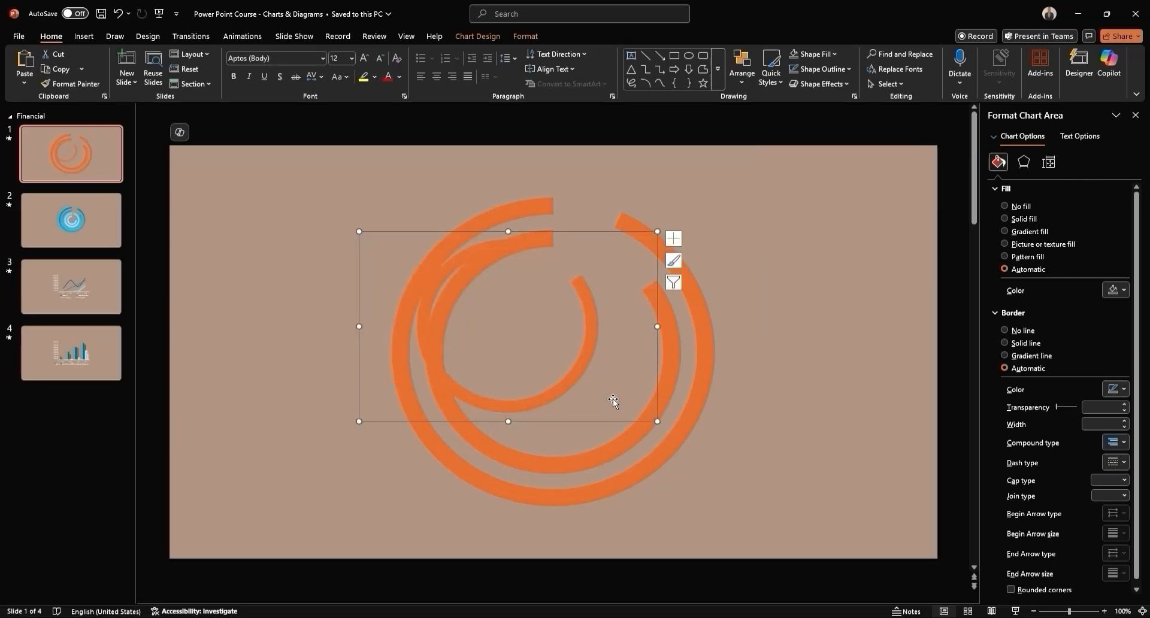
{"action": "left_click", "coordinate": [584, 362]}
{"action": "left_click_drag", "start_coordinate": [657, 379], "coordinate": [703, 405]}
- Thicken the third ring from the outside by setting its doughnut hole size to 80%
{"action": "right_click", "coordinate": [639, 358]}
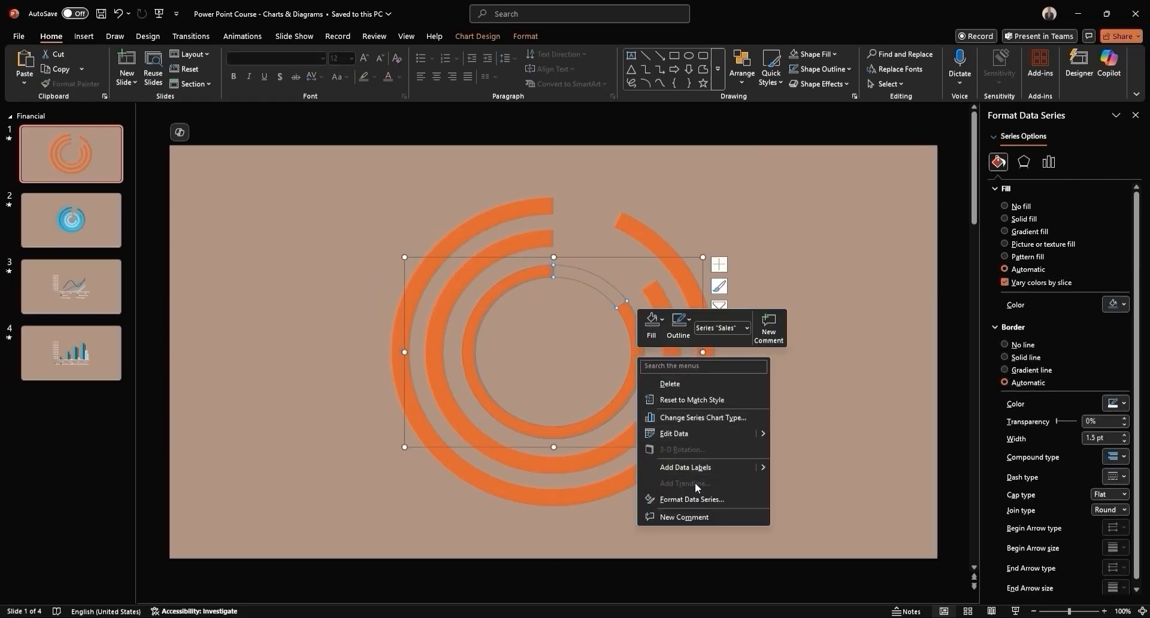
{"action": "left_click", "coordinate": [689, 498]}
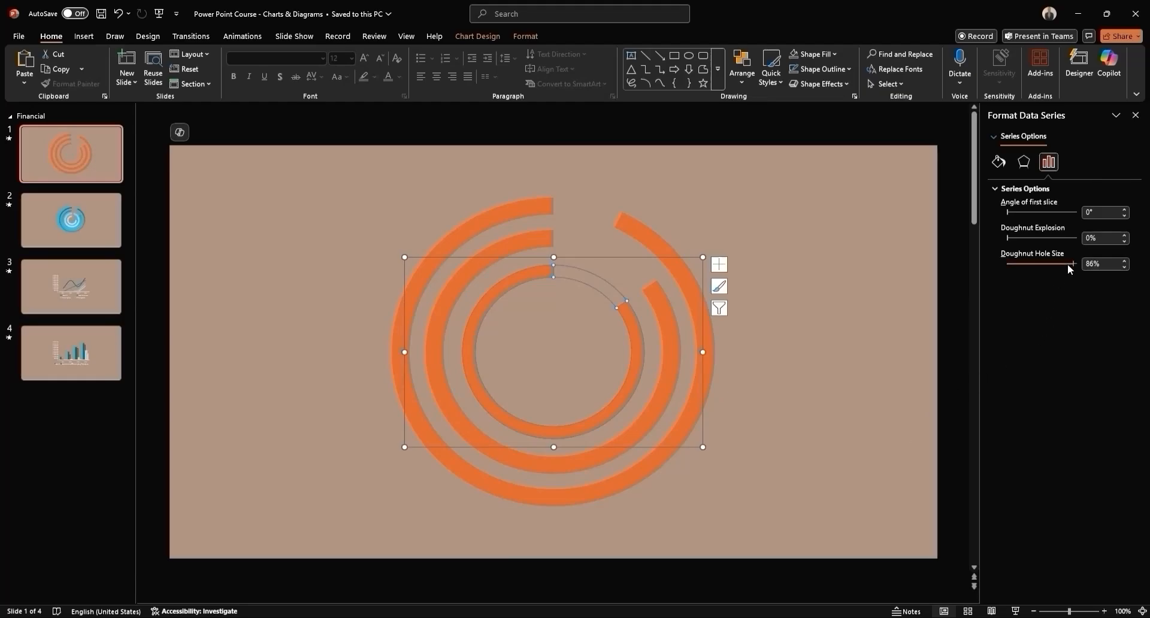
{"action": "left_click_drag", "start_coordinate": [1073, 263], "coordinate": [1067, 263]}
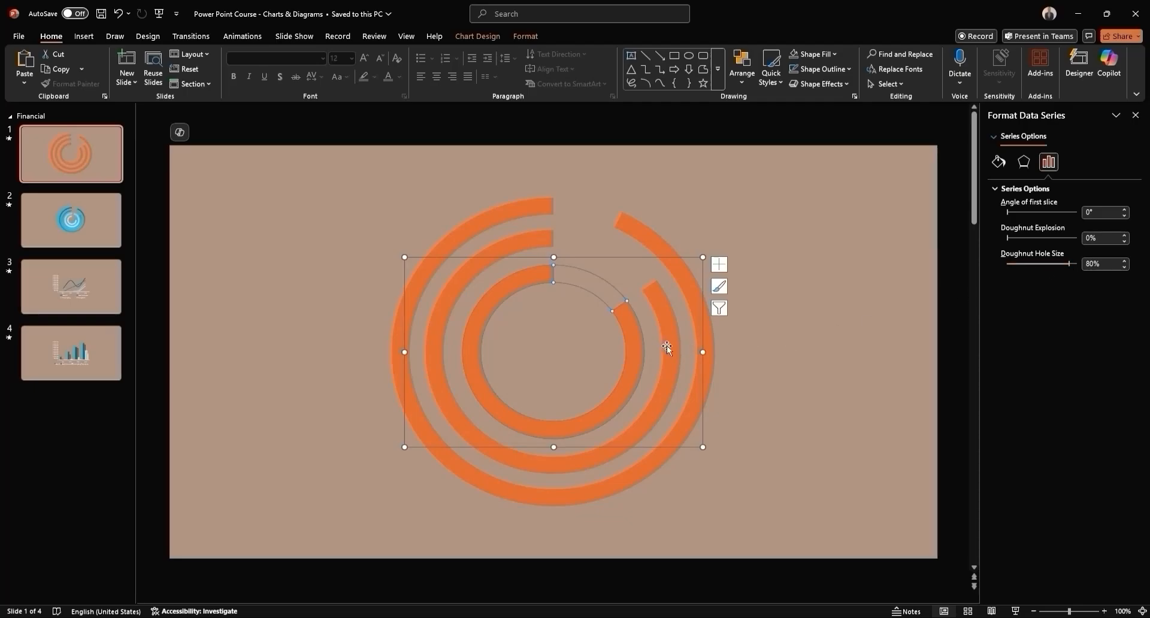
- Set the third ring's Sales values to 6 for 1st Qtr and 94 for 2nd Qtr, and close the data sheet
{"action": "right_click", "coordinate": [637, 327]}
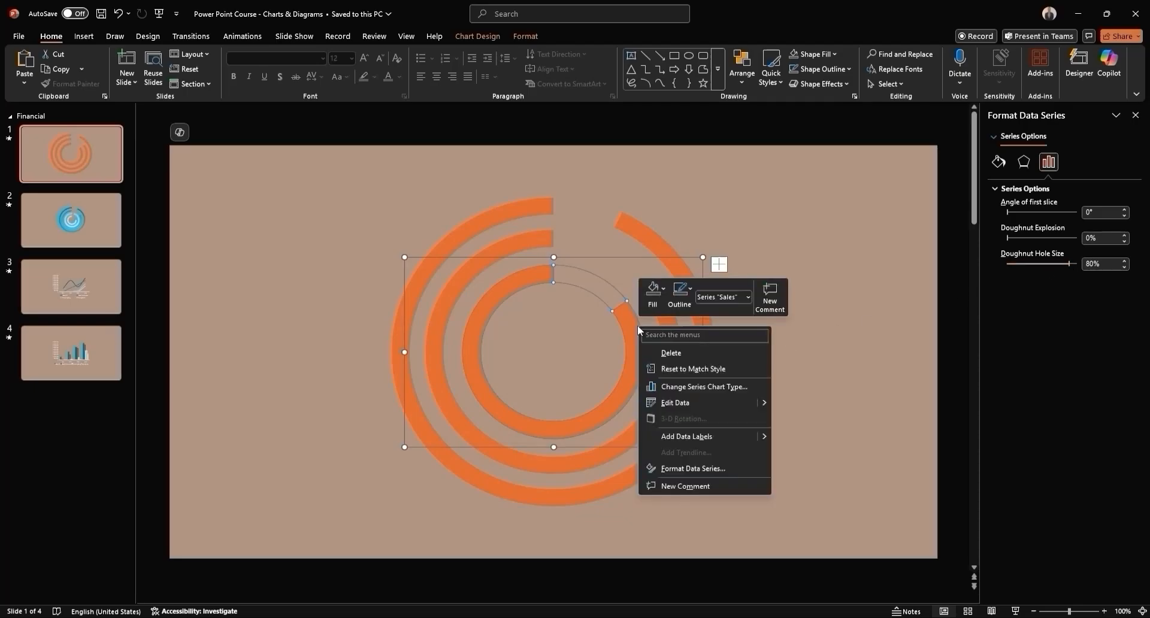
{"action": "left_click", "coordinate": [676, 404]}
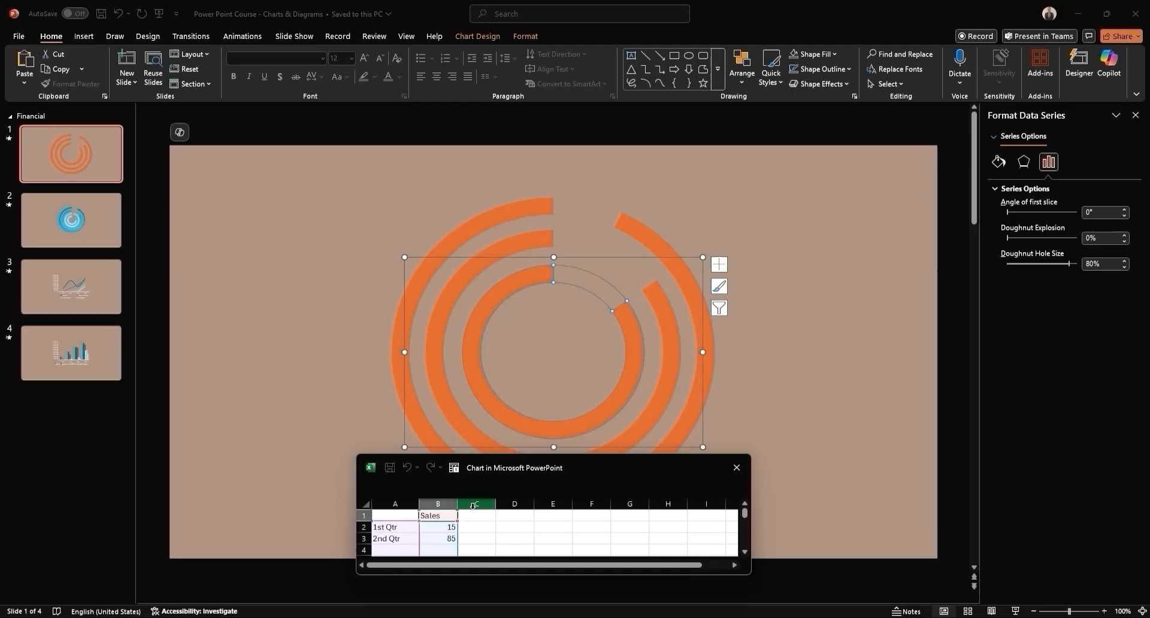
{"action": "left_click", "coordinate": [446, 526]}
{"action": "type", "text": "6"}
{"action": "key", "text": "Return"}
{"action": "type", "text": "94"}
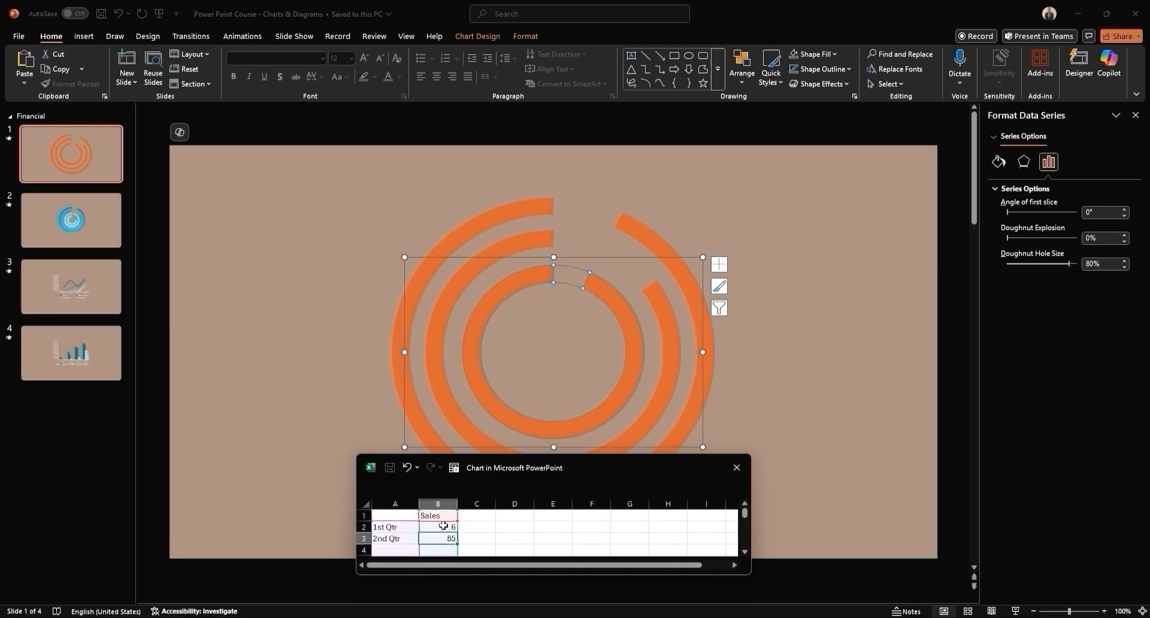
{"action": "key", "text": "Return"}
{"action": "left_click", "coordinate": [737, 468]}
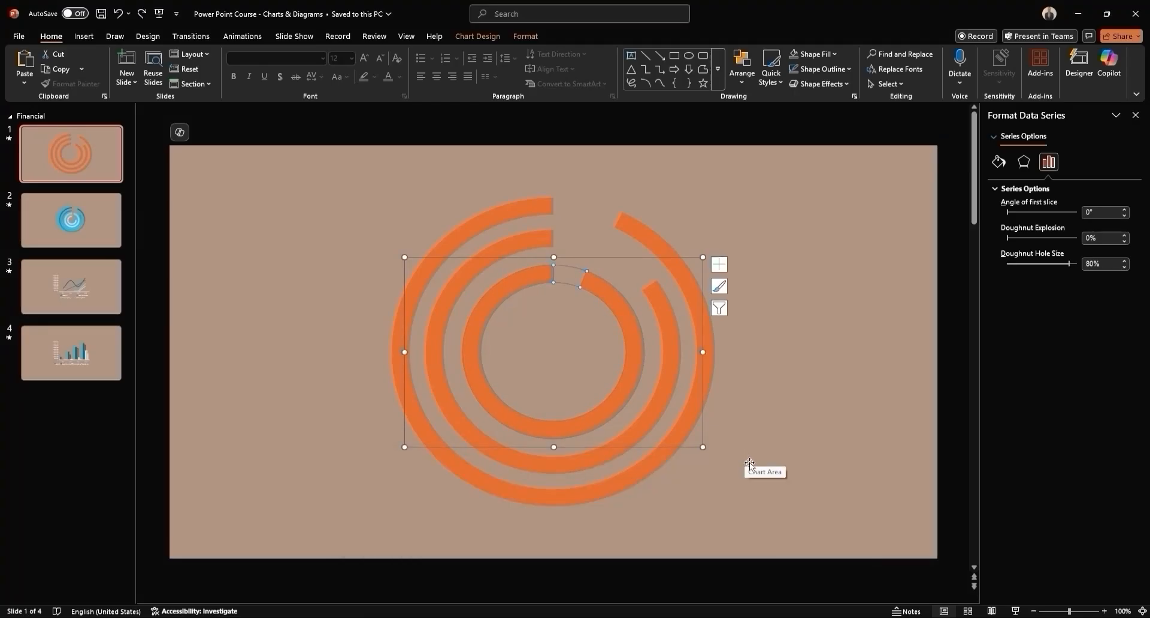
- Add a smaller pasted copy of the ring centered inside the three rings, and set its doughnut hole size to 70%
{"action": "key", "text": "ctrl+v"}
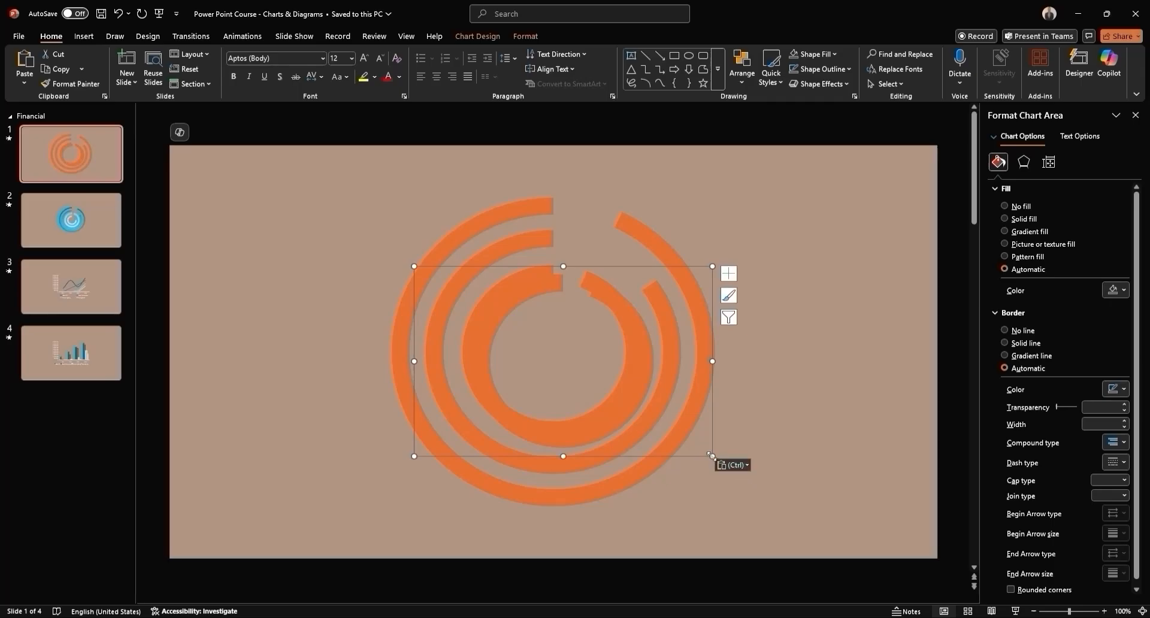
{"action": "left_click_drag", "start_coordinate": [712, 456], "coordinate": [644, 384]}
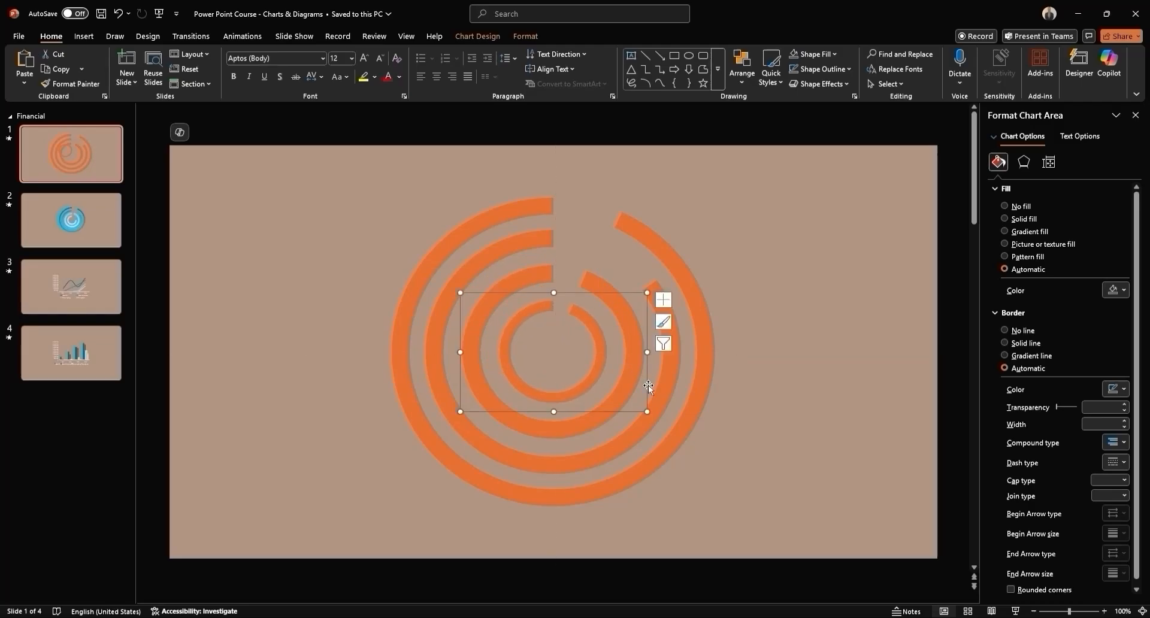
{"action": "right_click", "coordinate": [591, 325]}
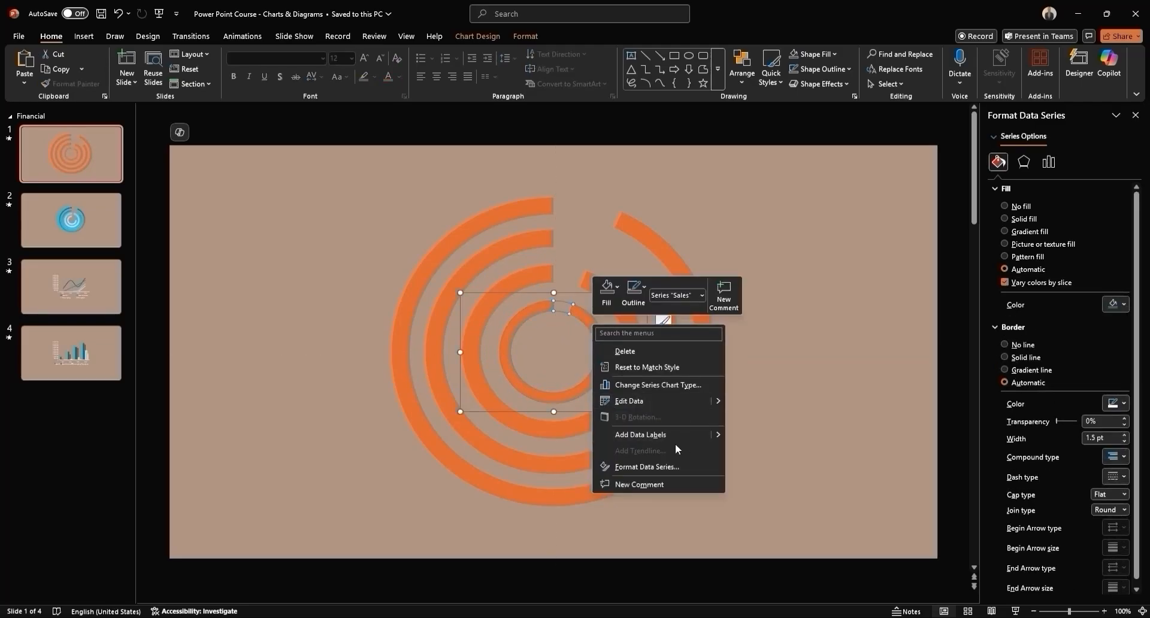
{"action": "left_click", "coordinate": [670, 466]}
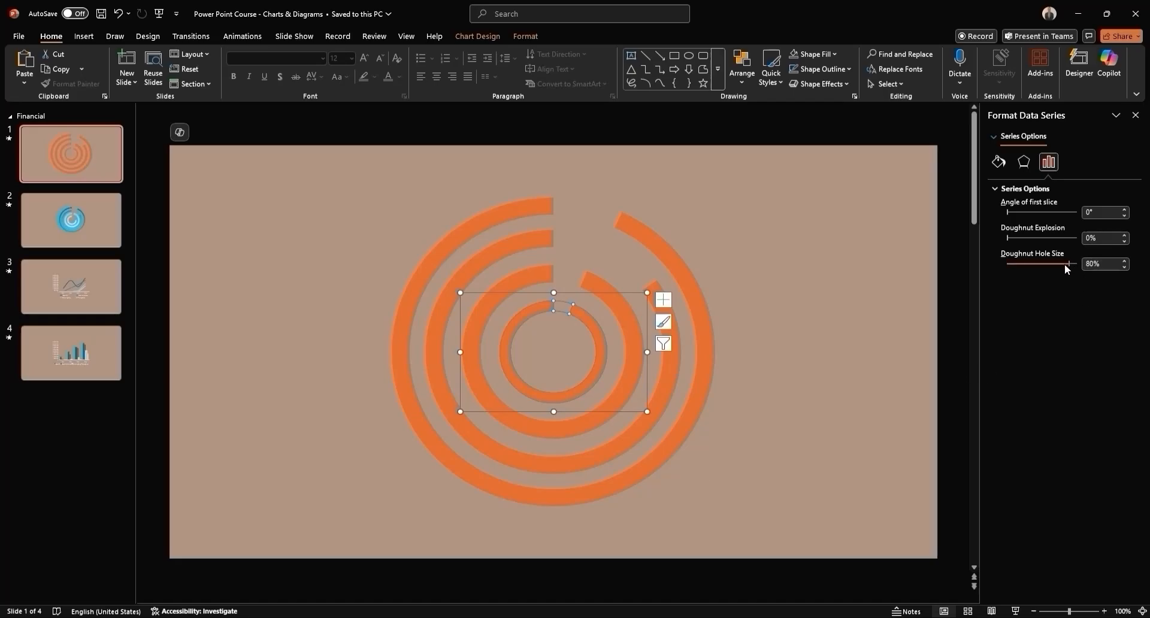
{"action": "left_click_drag", "start_coordinate": [1069, 262], "coordinate": [1062, 268]}
- Set the innermost ring's Sales values to 25 for 1st Qtr and 75 for 2nd Qtr, and close the data sheet
{"action": "right_click", "coordinate": [595, 334]}
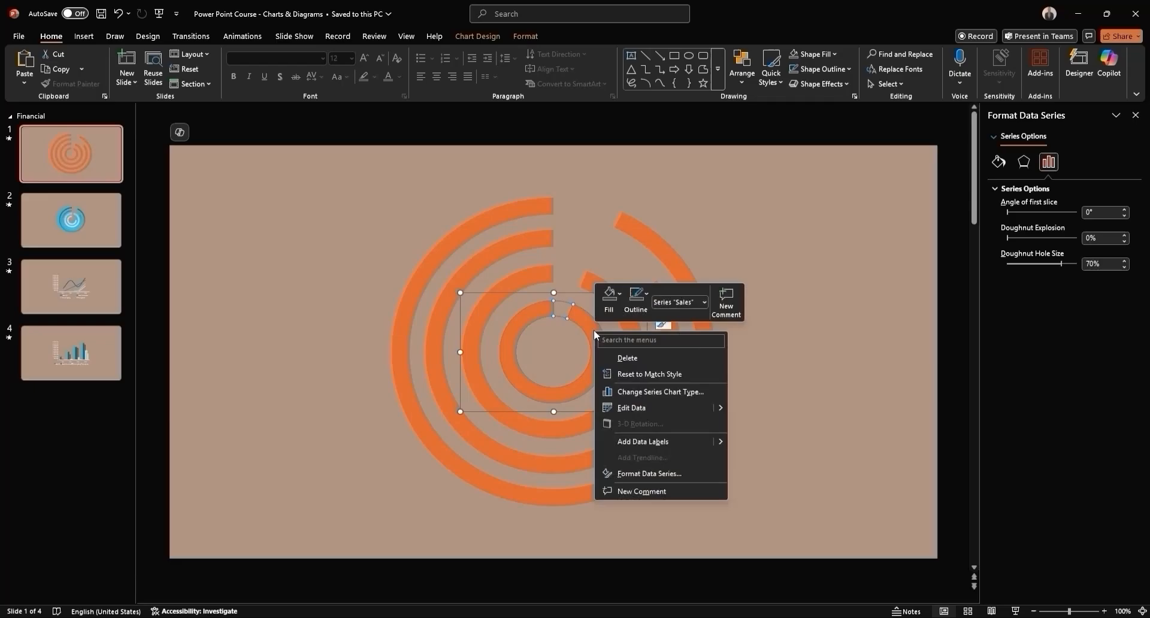
{"action": "left_click", "coordinate": [654, 408]}
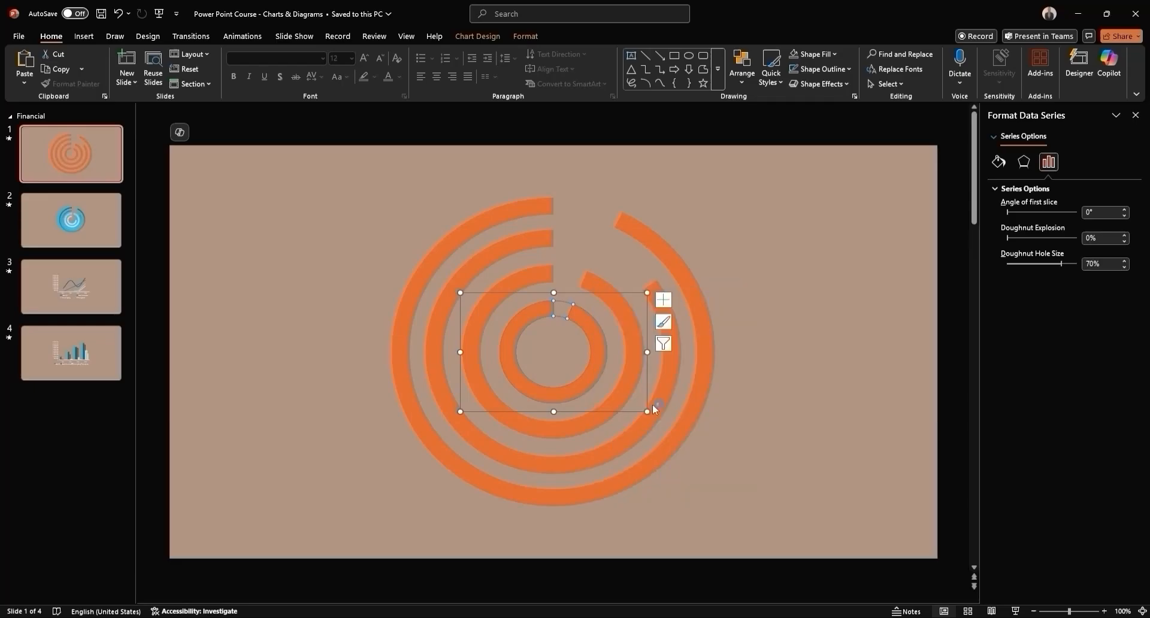
{"action": "type", "text": "25"}
{"action": "key", "text": "Return"}
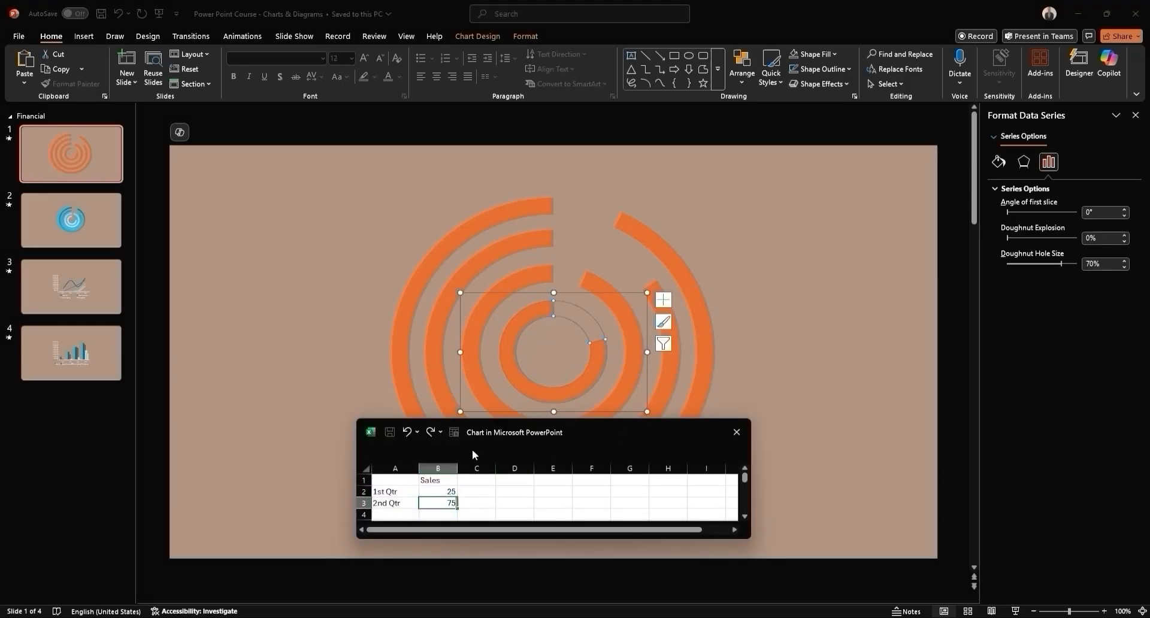
{"action": "left_click", "coordinate": [737, 432]}
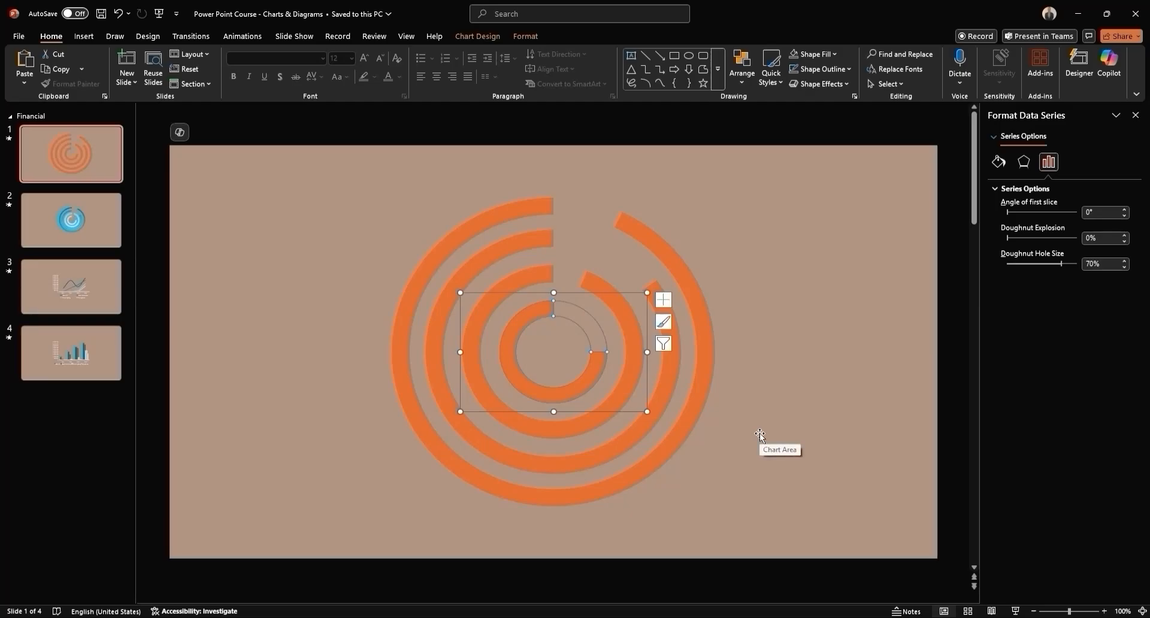
- Rename the outermost ring chart "Circle - Beard Oil" and the second ring chart "Circle - Beard Moisturizer"
{"action": "left_click", "coordinate": [778, 481]}
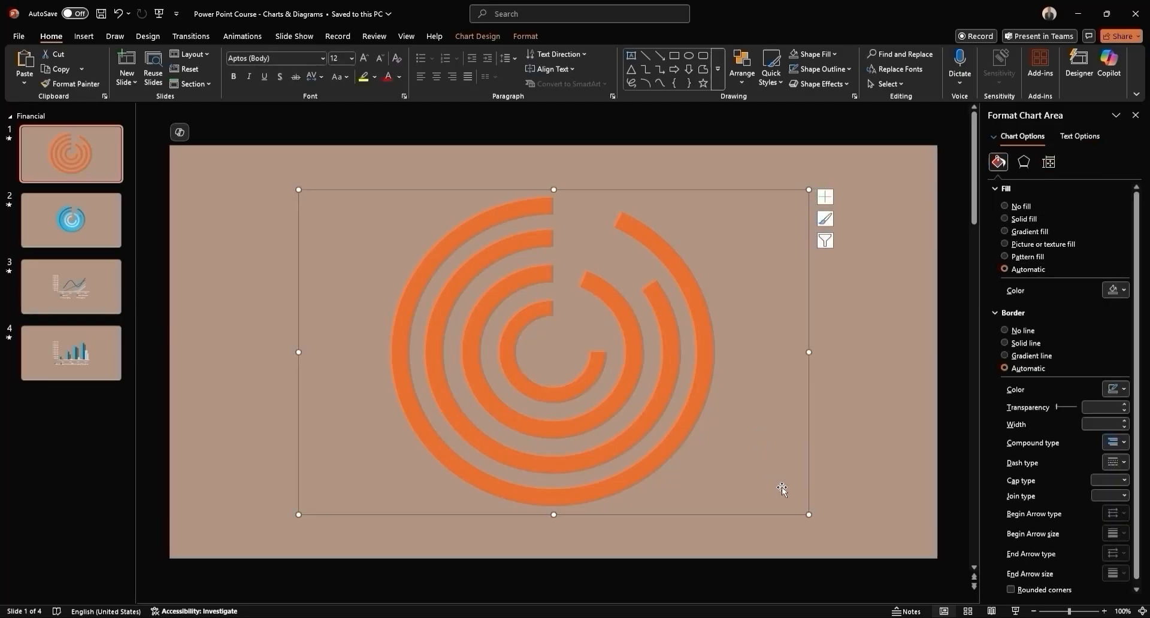
{"action": "left_click", "coordinate": [742, 81]}
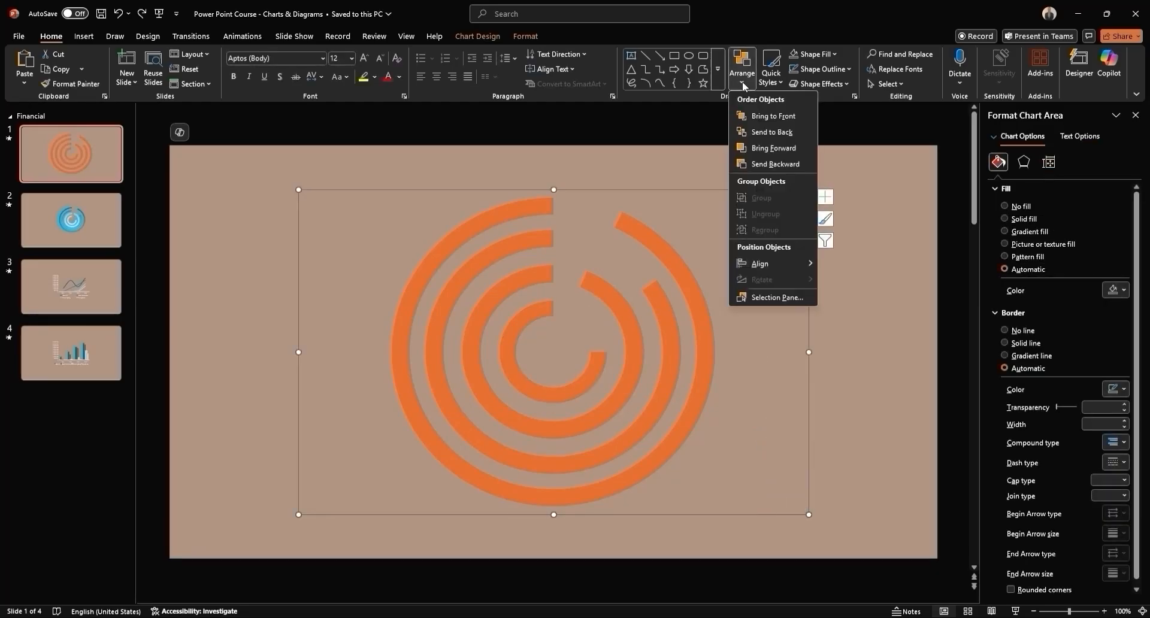
{"action": "left_click", "coordinate": [779, 297]}
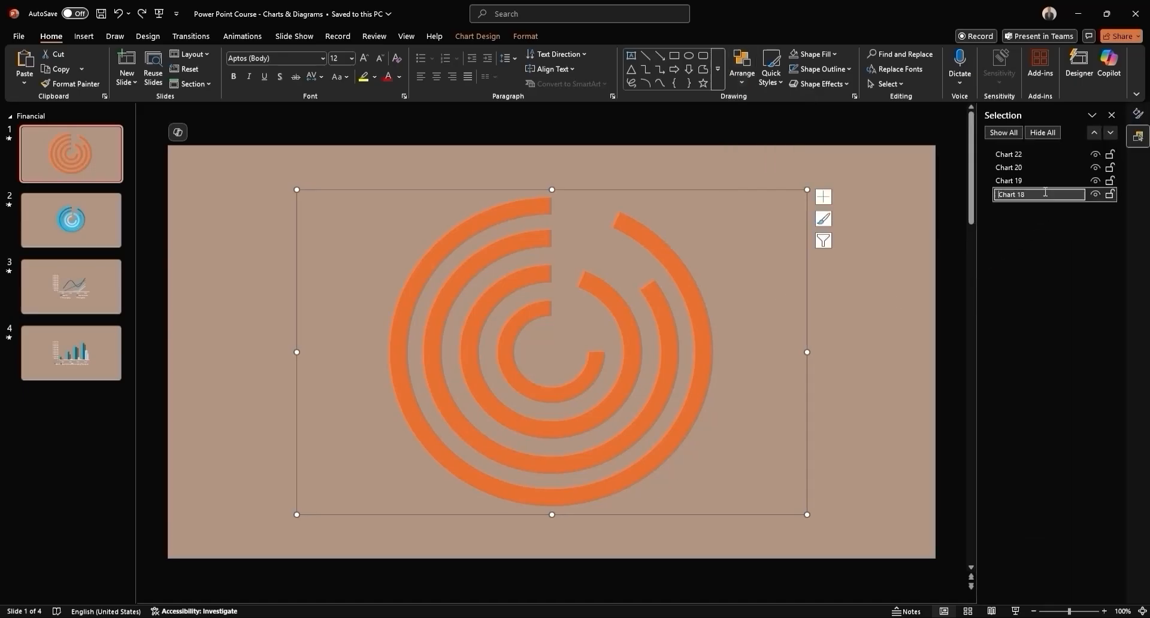
{"action": "type", "text": "Circle - Beard Oil"}
{"action": "key", "text": "Return"}
{"action": "double_click", "coordinate": [1019, 181]}
{"action": "type", "text": "Circle"}
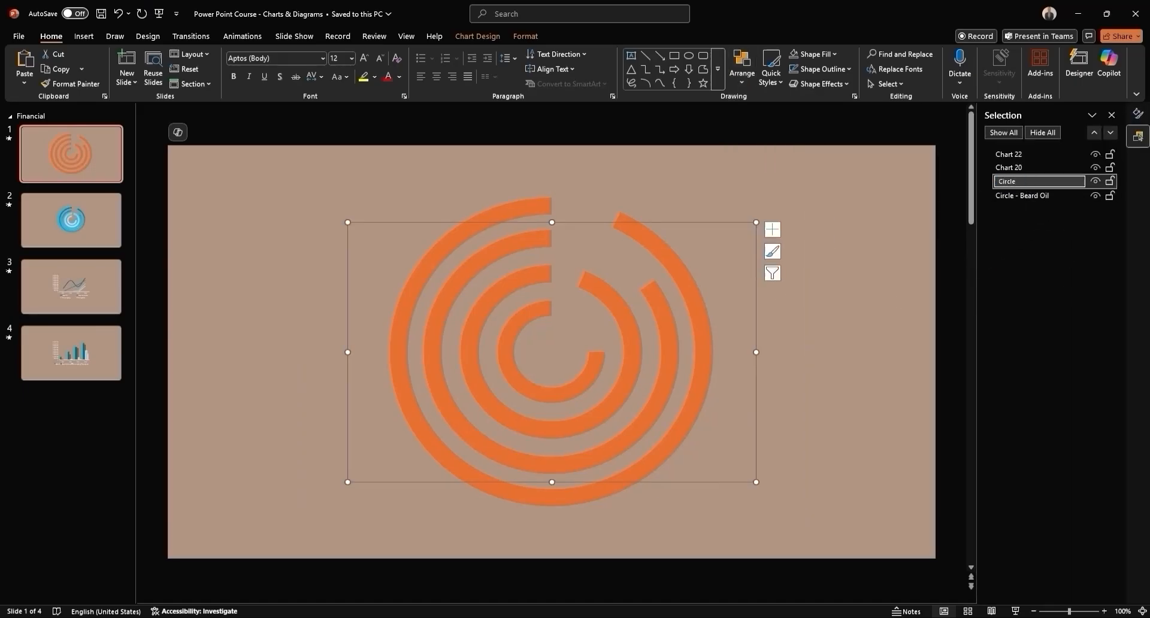
{"action": "type", "text": " - Beard Moisturizer"}
{"action": "key", "text": "Return"}
- Rename the third ring chart "Circle - Grooming Bag" and the innermost ring chart "Circle - Styling Balm"
{"action": "double_click", "coordinate": [1018, 168]}
{"action": "type", "text": "Cir"}
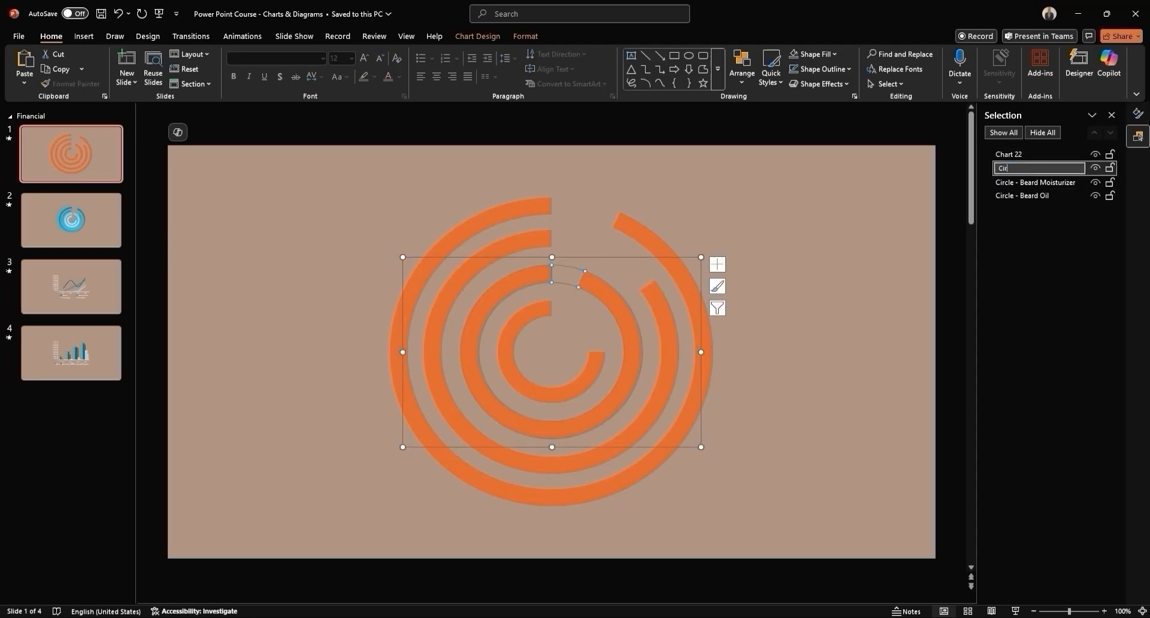
{"action": "type", "text": "cle - Grooming Bag"}
{"action": "key", "text": "Return"}
{"action": "double_click", "coordinate": [1019, 154]}
{"action": "type", "text": "Circle - Styling Balm"}
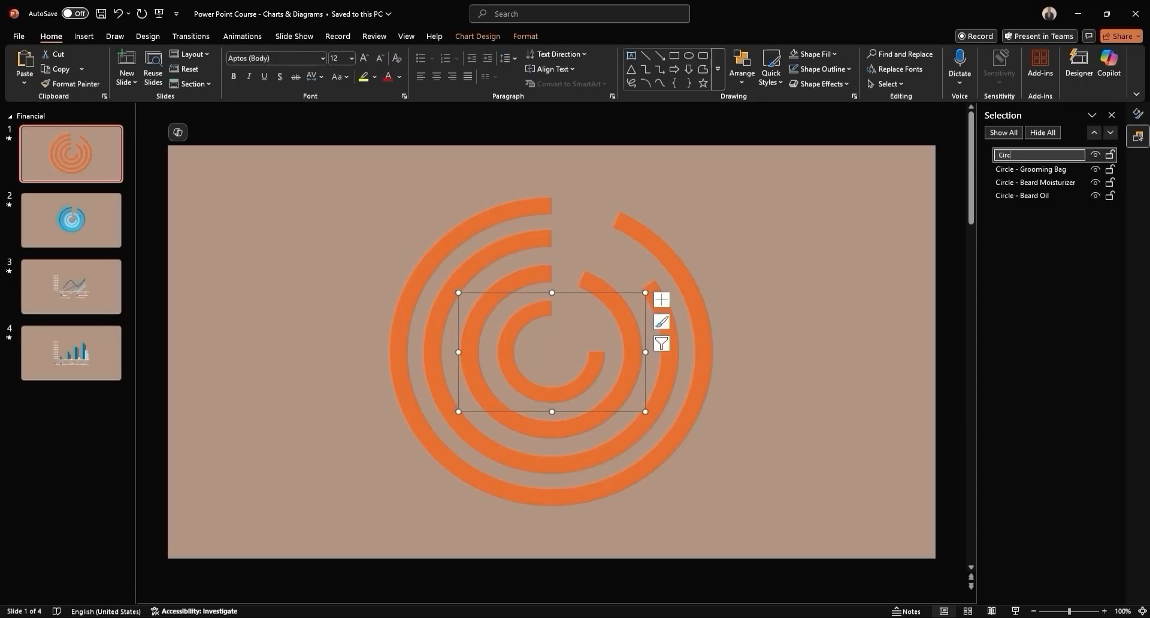
{"action": "key", "text": "Return"}
- Reorder the charts from Beard Oil at the front to Styling Balm at the back, and hide all except Styling Balm
{"action": "left_click_drag", "start_coordinate": [1031, 162], "coordinate": [1037, 195]}
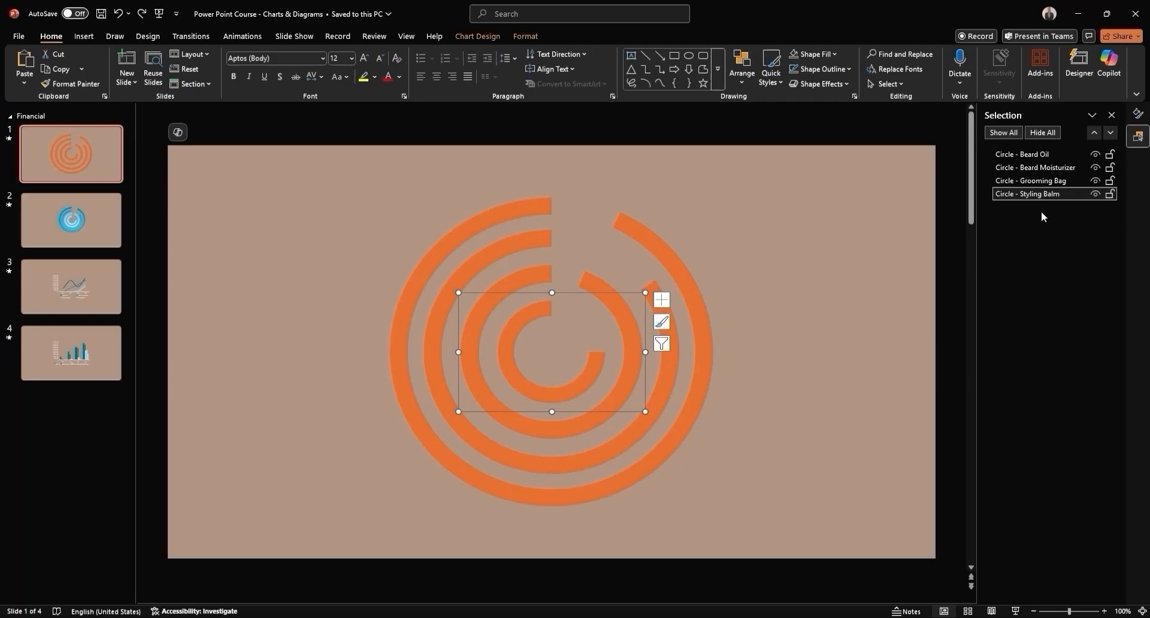
{"action": "left_click", "coordinate": [1094, 181]}
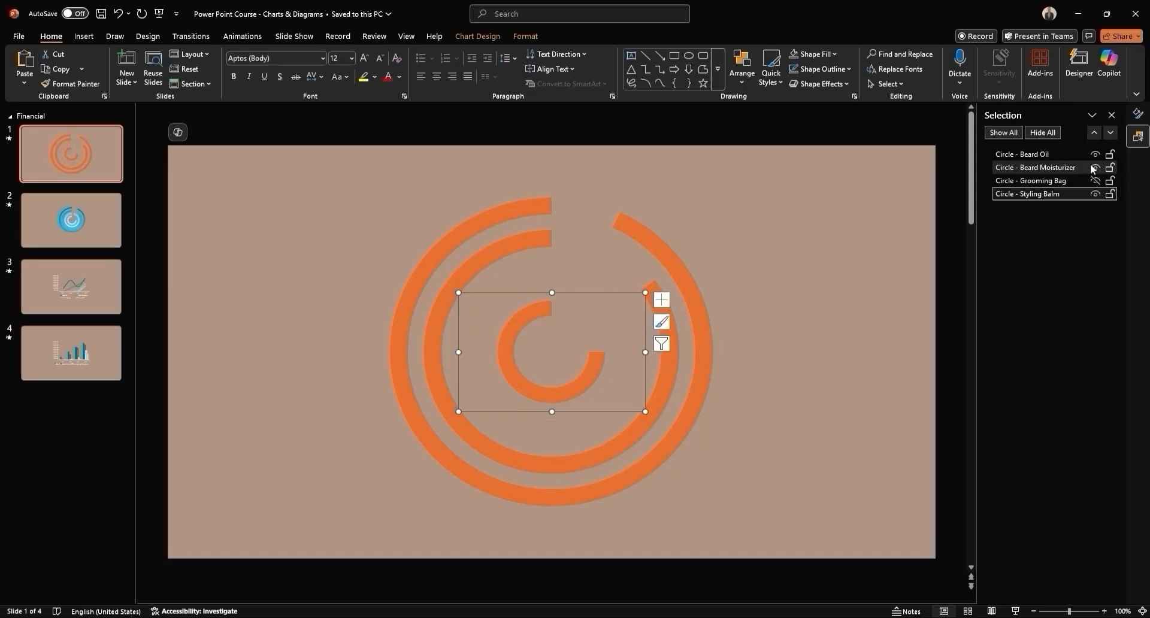
{"action": "left_click", "coordinate": [1095, 168]}
{"action": "left_click", "coordinate": [1095, 154]}
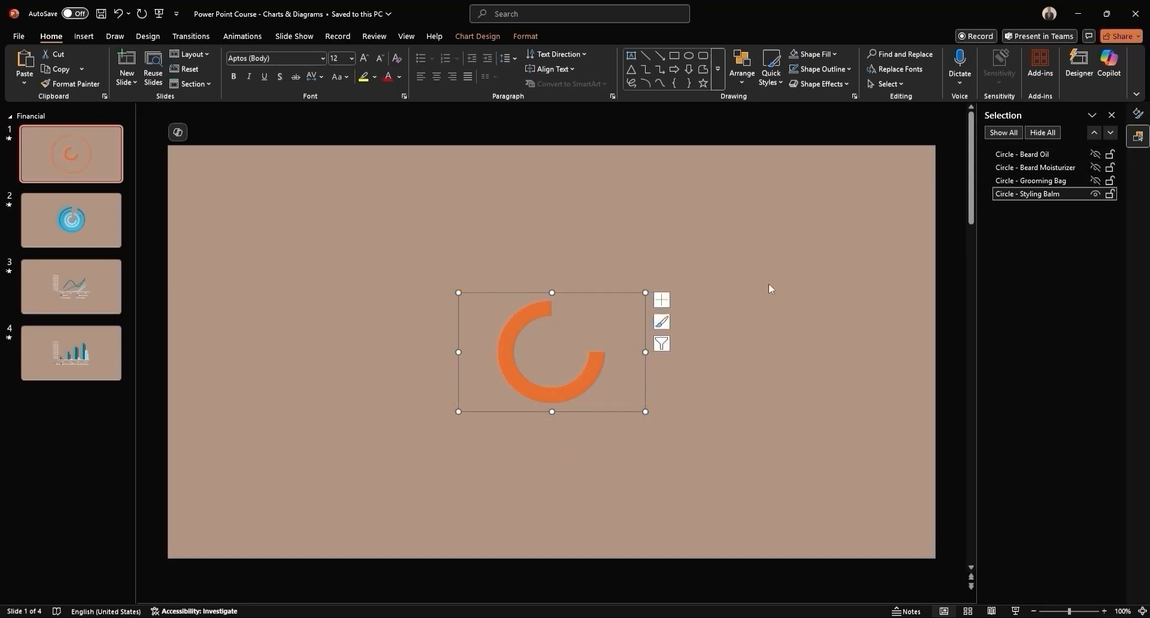
- Apply a gradient fill to the orange slice of the Styling Balm ring
{"action": "left_click", "coordinate": [591, 368]}
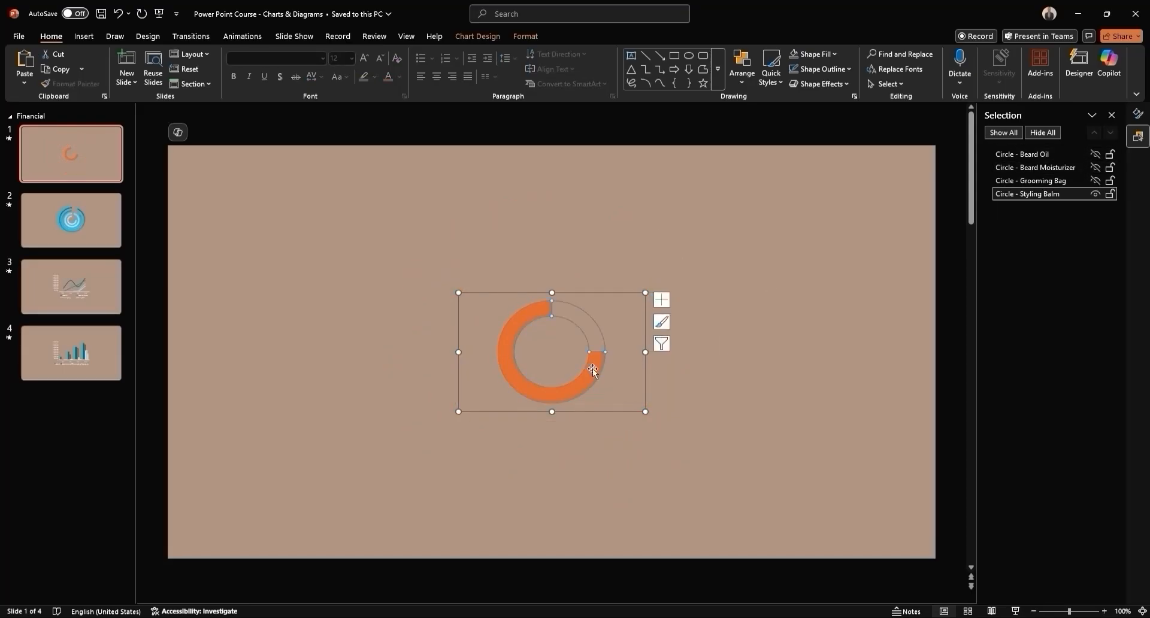
{"action": "left_click", "coordinate": [592, 368]}
{"action": "right_click", "coordinate": [592, 369]}
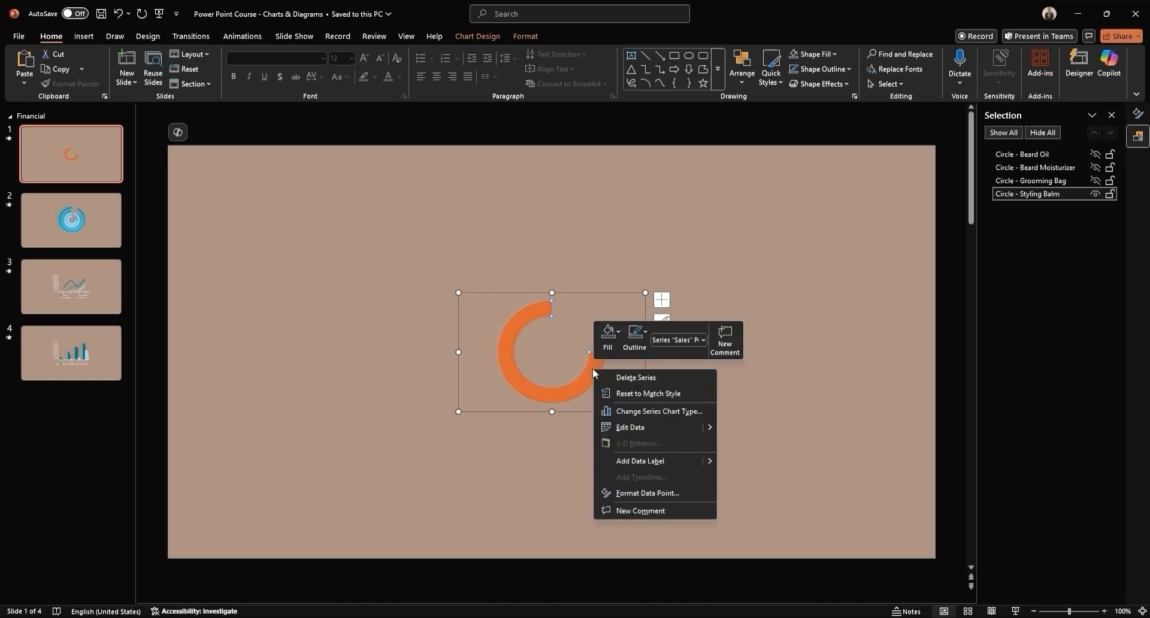
{"action": "left_click", "coordinate": [644, 495]}
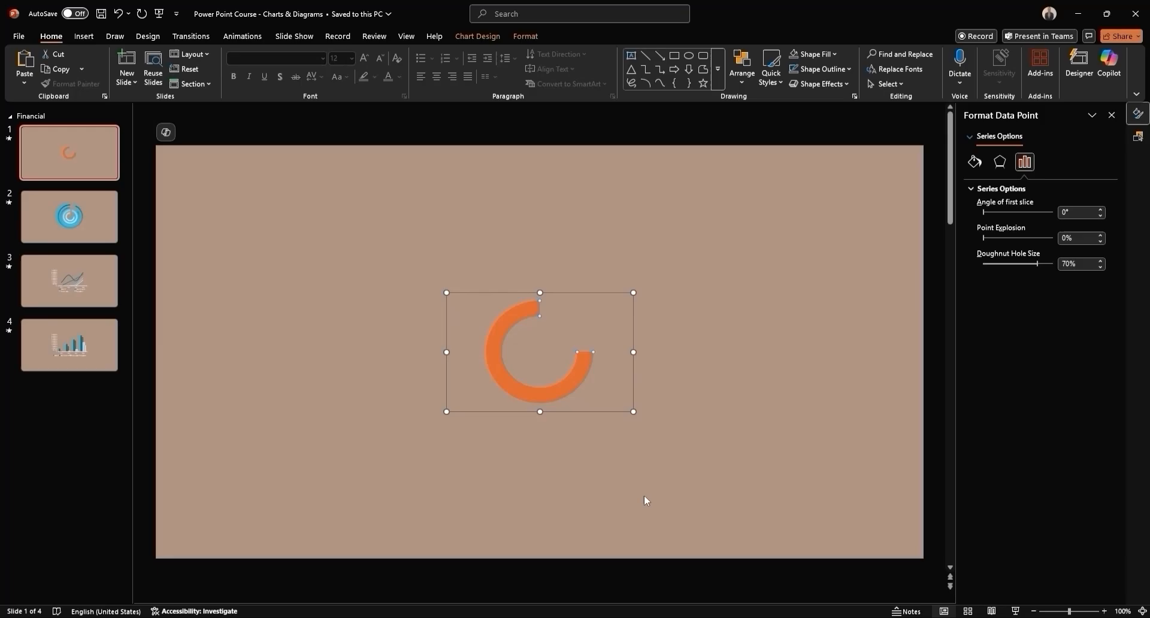
{"action": "left_click", "coordinate": [974, 161]}
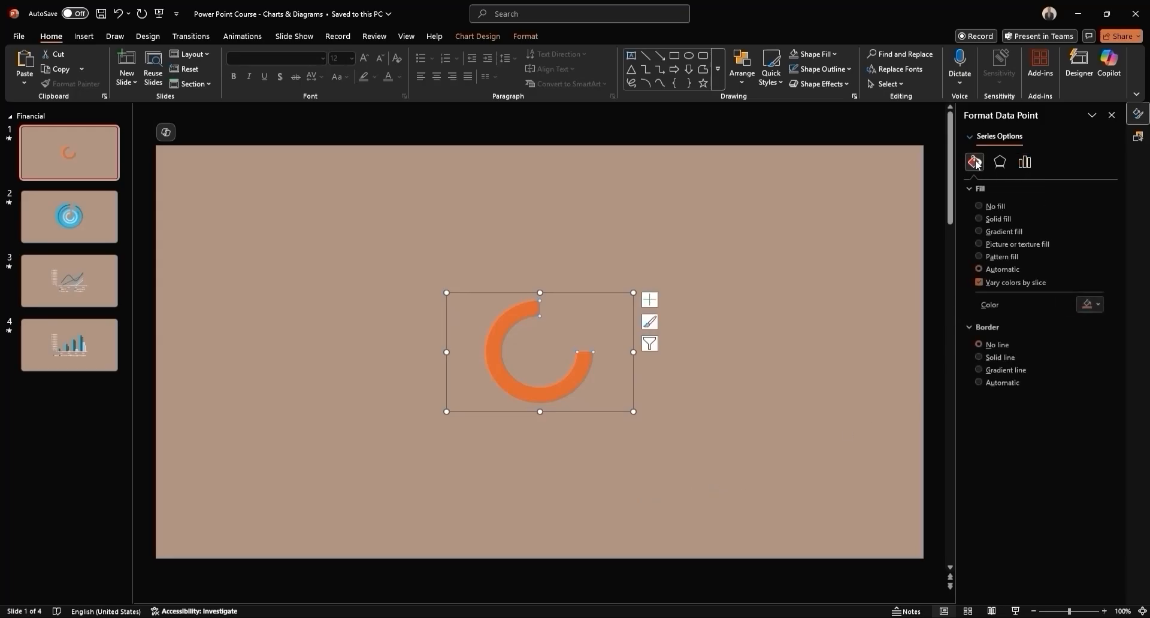
{"action": "left_click", "coordinate": [980, 231]}
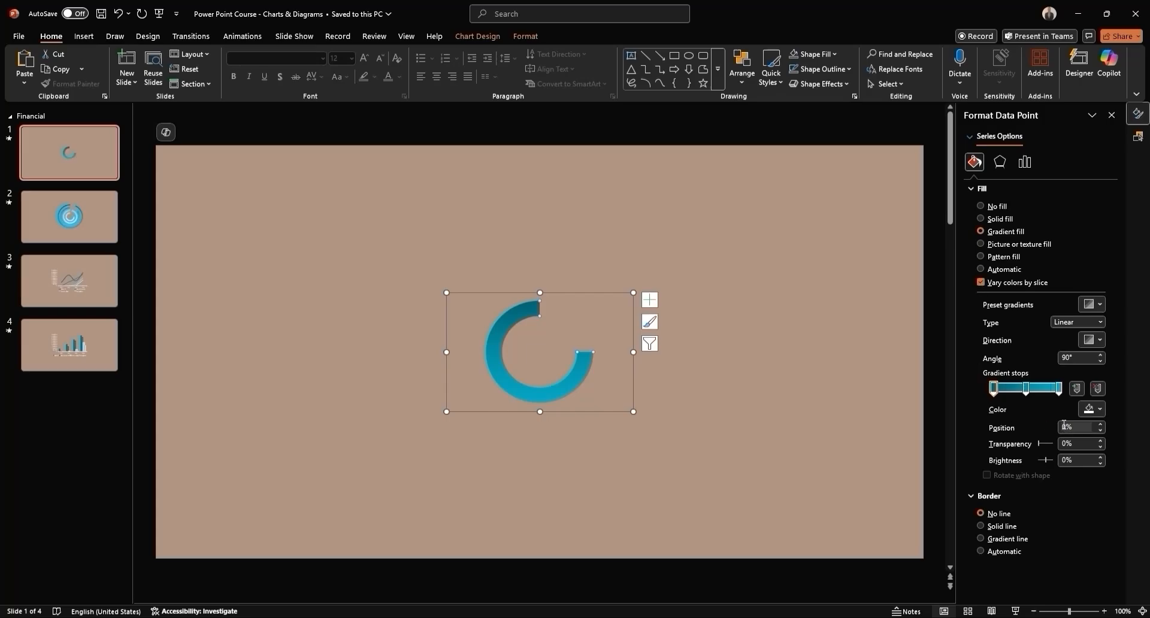
- Set the color of the gradient's first stop at 0% to #89E8FF
{"action": "left_click", "coordinate": [1100, 410]}
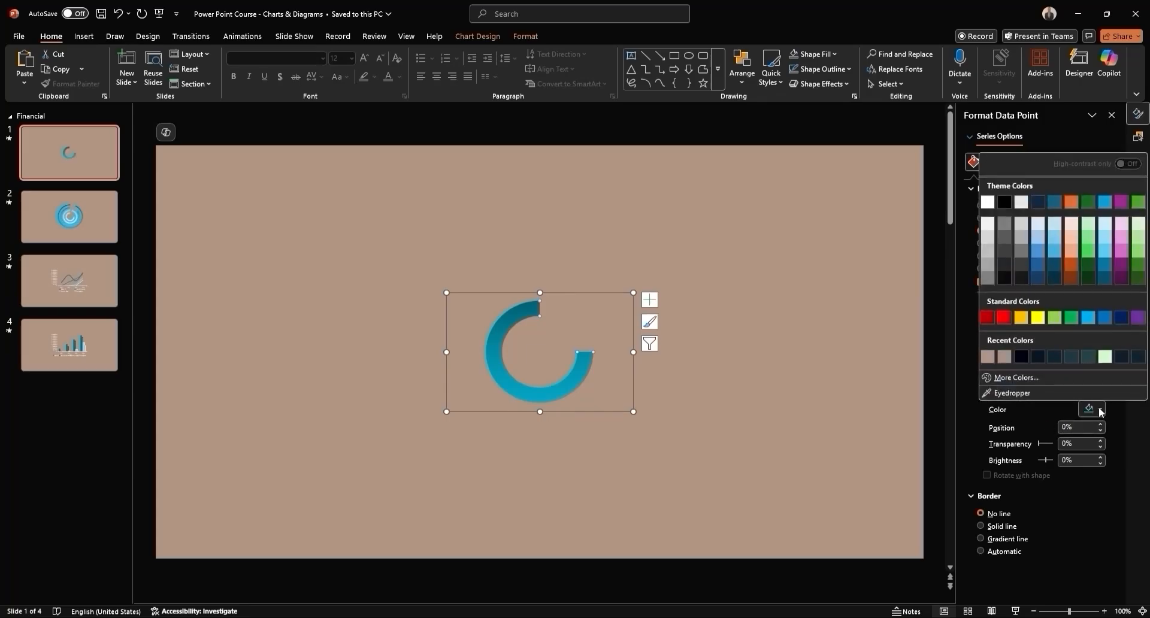
{"action": "left_click", "coordinate": [1018, 377]}
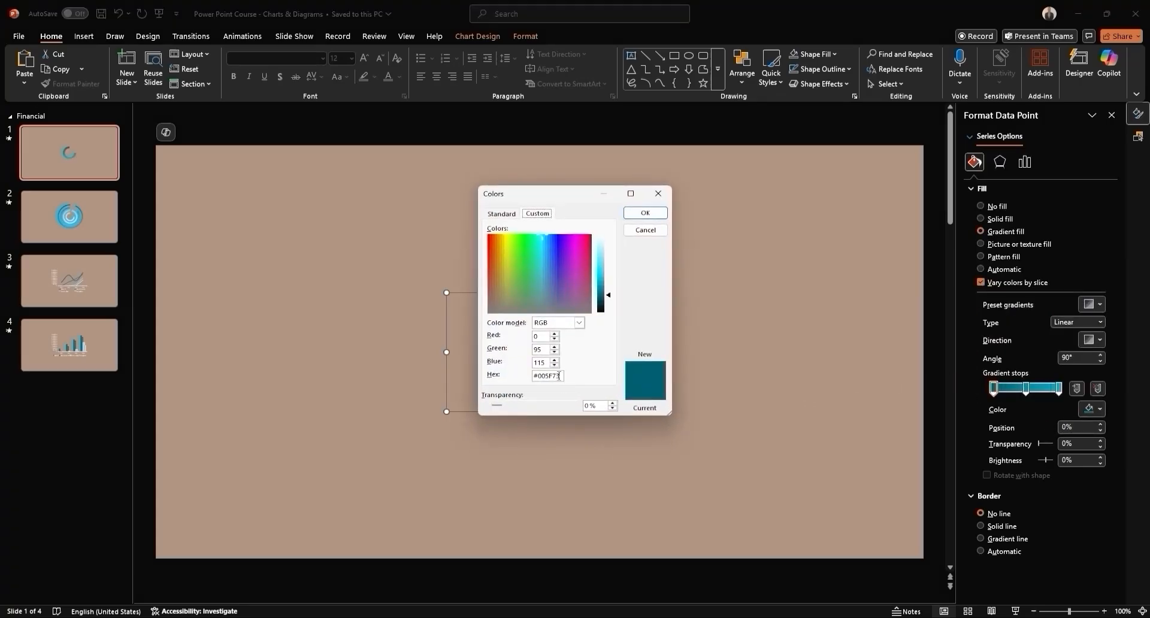
{"action": "left_click_drag", "start_coordinate": [562, 377], "coordinate": [497, 380]}
{"action": "type", "text": "#89E8FF"}
{"action": "left_click", "coordinate": [644, 214]}
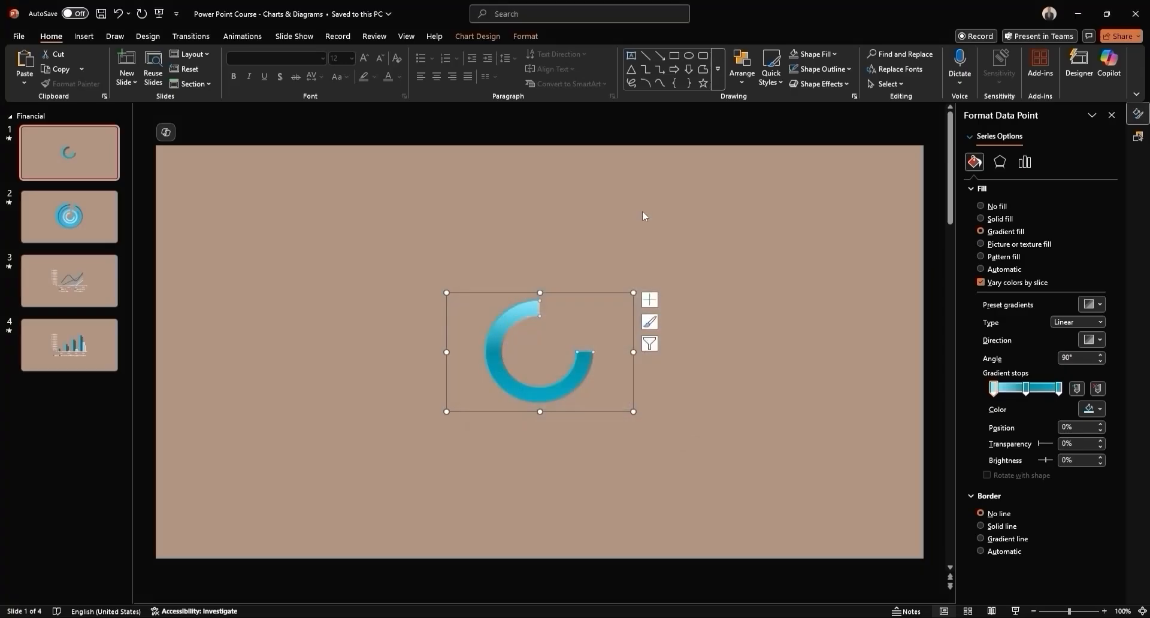
- Set the color of the Styling Balm gradient's middle stop at 50% to #B7EFFF
{"action": "left_click", "coordinate": [1026, 388]}
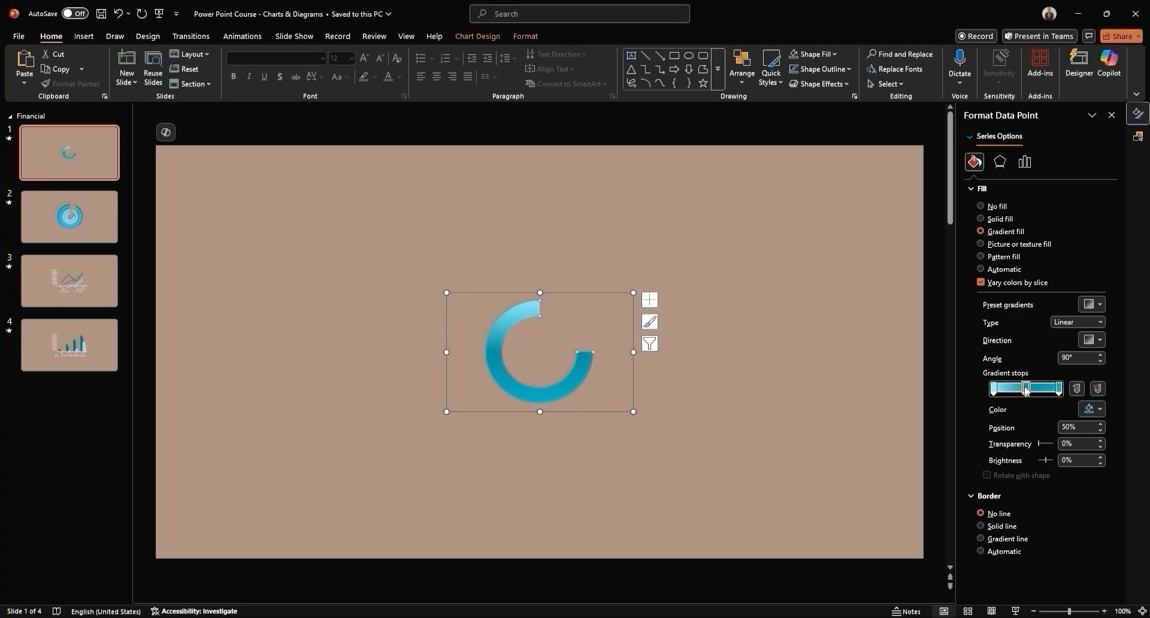
{"action": "left_click", "coordinate": [1087, 411]}
{"action": "left_click", "coordinate": [1024, 381]}
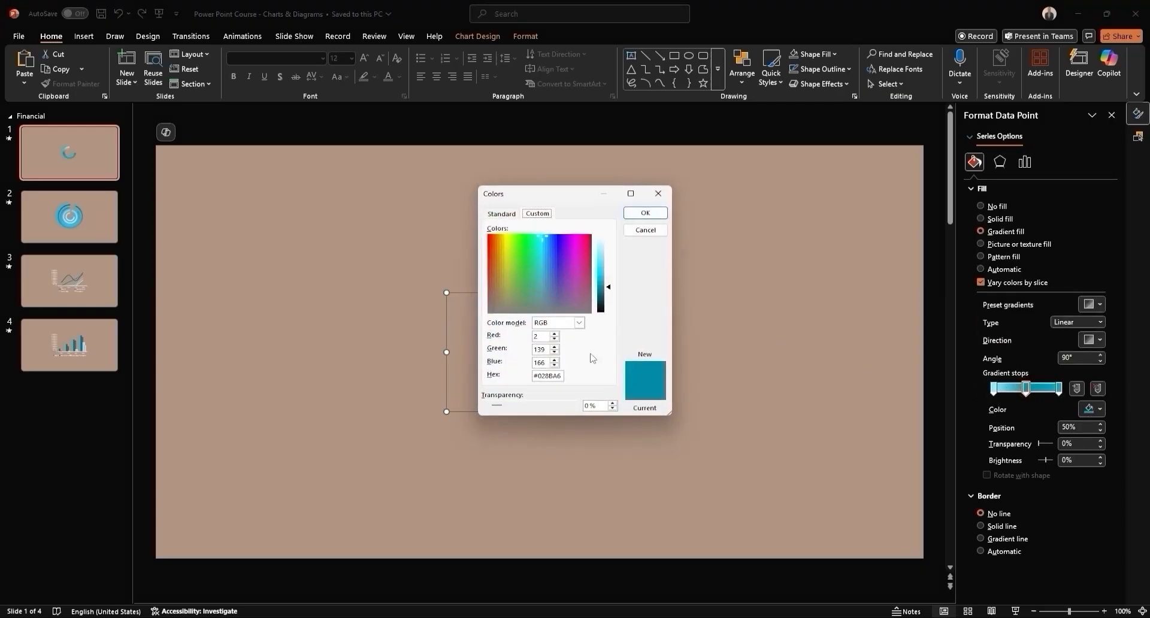
{"action": "double_click", "coordinate": [548, 376]}
{"action": "type", "text": "#B7EFFF"}
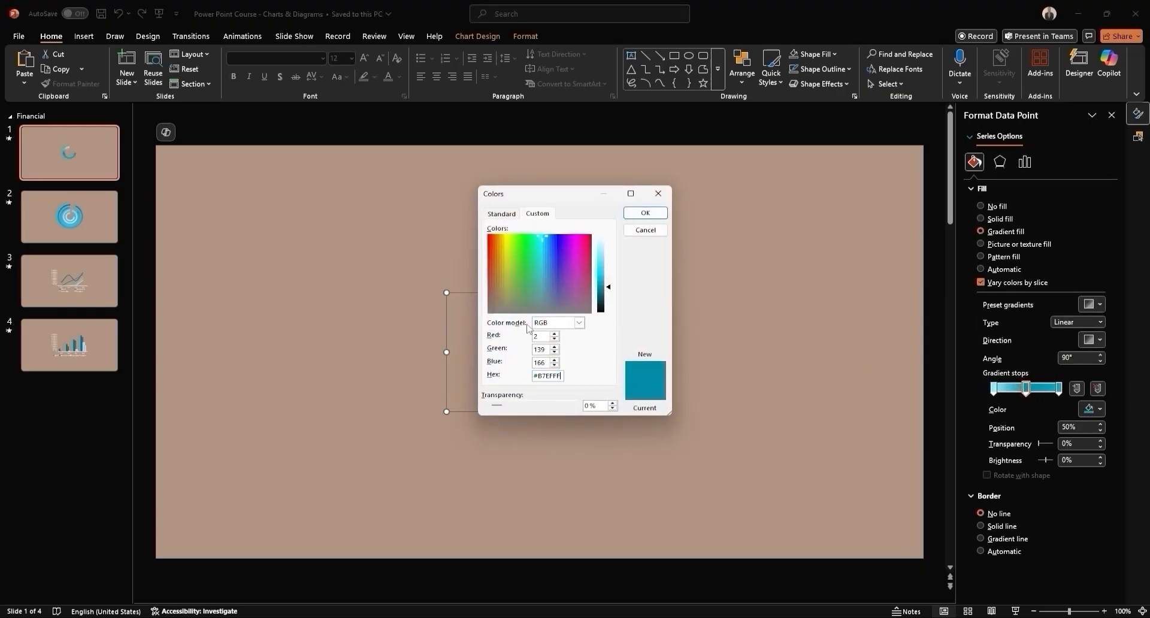
{"action": "left_click", "coordinate": [643, 214]}
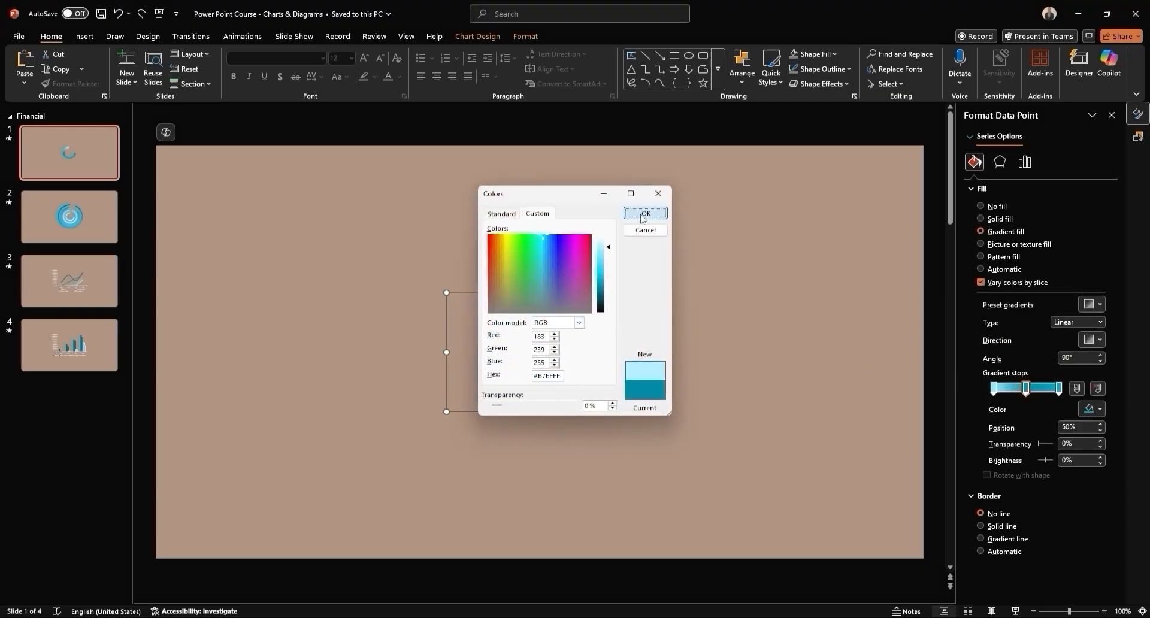
- Set the color of the Styling Balm gradient's last stop at 100% to #DCF6FF and deselect the chart
{"action": "left_click", "coordinate": [1058, 389]}
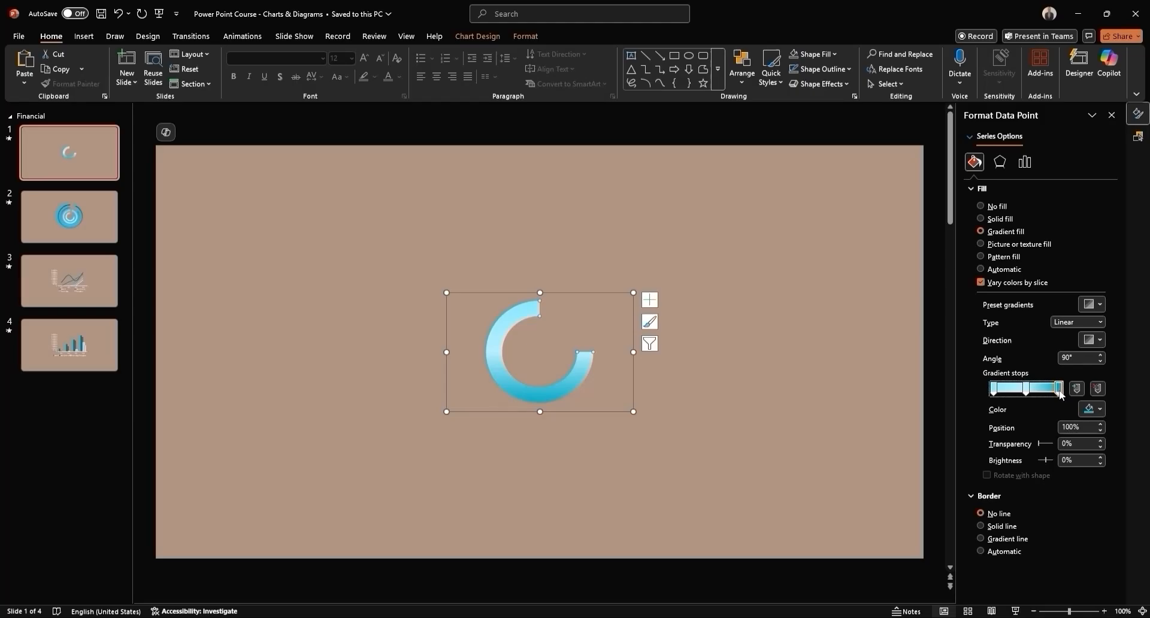
{"action": "left_click", "coordinate": [1093, 409]}
{"action": "left_click", "coordinate": [1018, 378]}
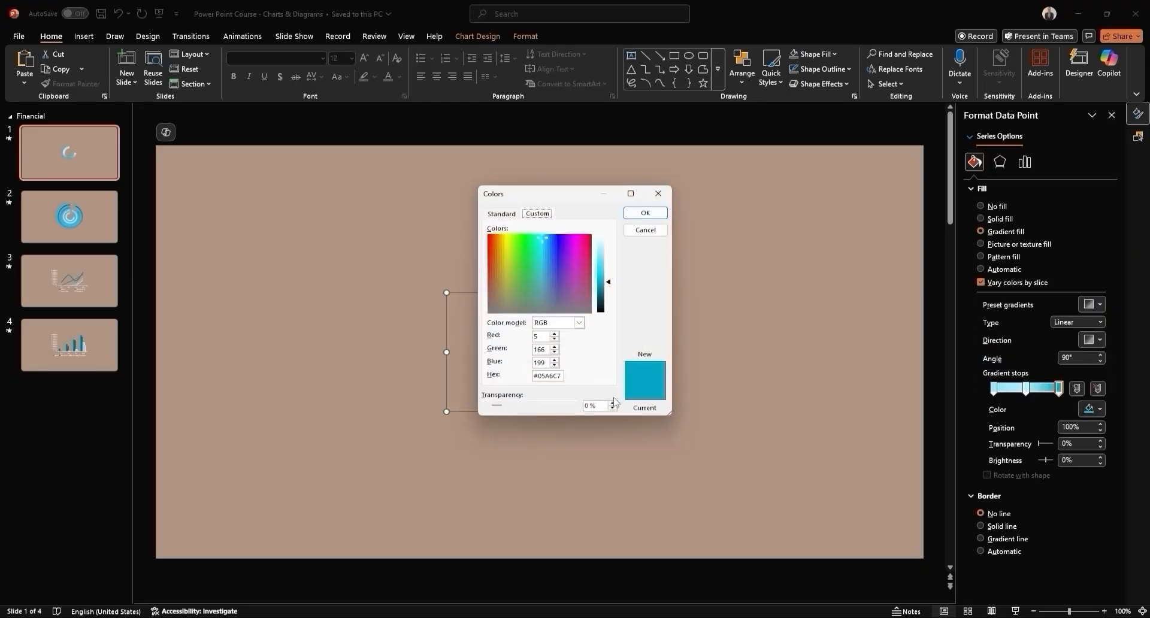
{"action": "left_click_drag", "start_coordinate": [562, 376], "coordinate": [490, 376]}
{"action": "type", "text": "#DCF6FF"}
{"action": "left_click", "coordinate": [645, 213]}
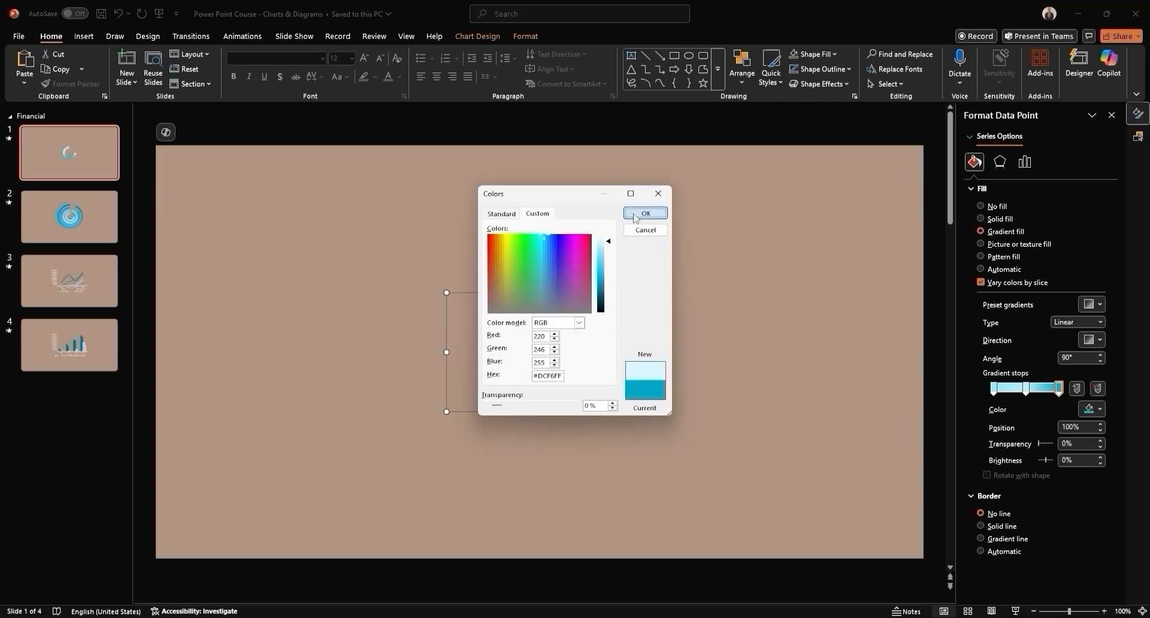
{"action": "left_click", "coordinate": [805, 334]}
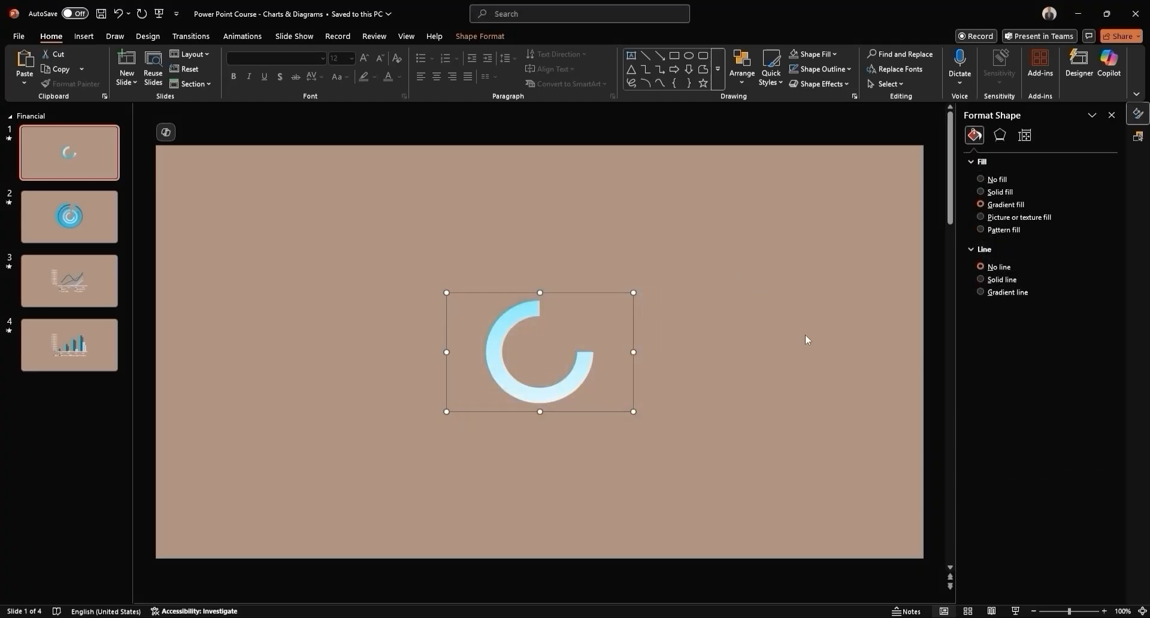
- Show the Grooming Bag ring chart and hide the Styling Balm one
{"action": "left_click", "coordinate": [1139, 138]}
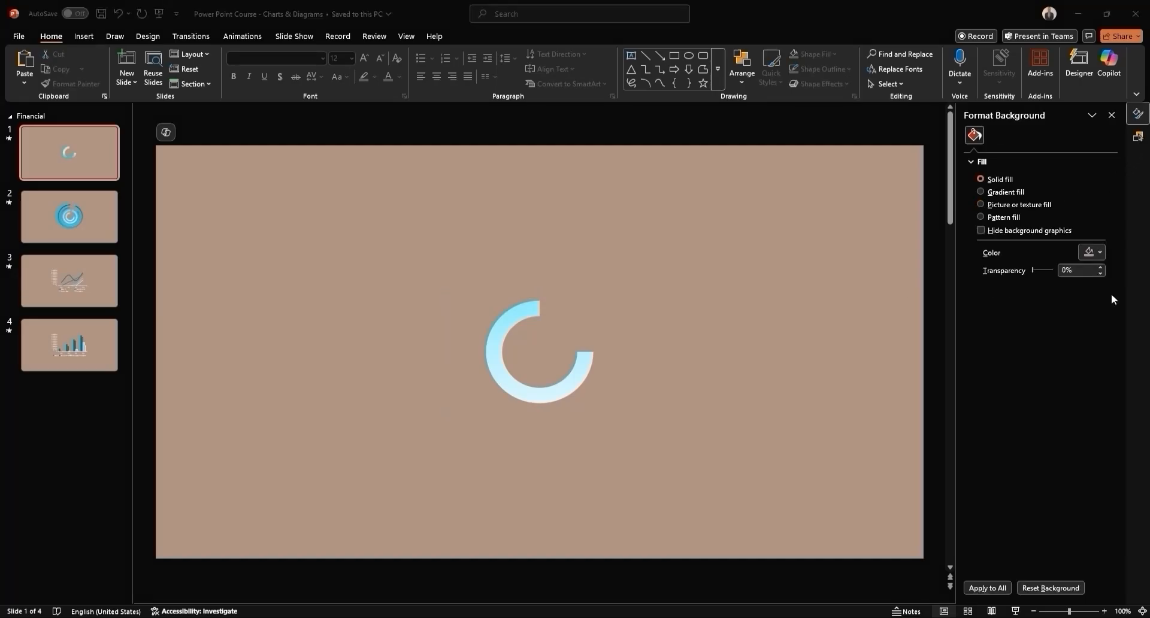
{"action": "left_click", "coordinate": [1139, 139]}
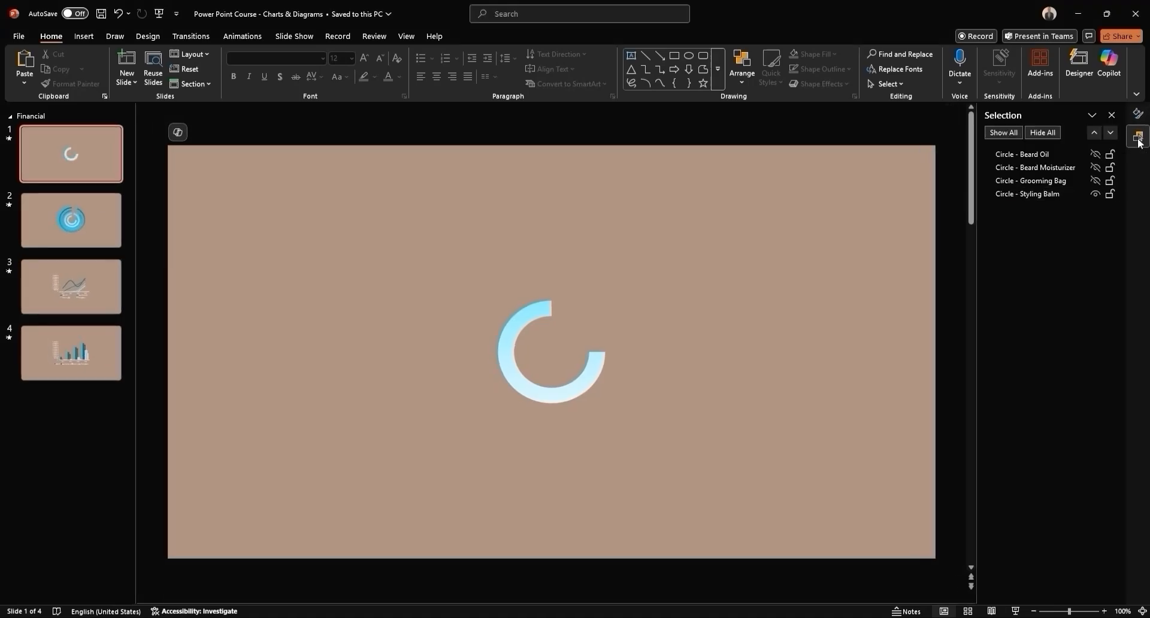
{"action": "left_click", "coordinate": [1098, 183]}
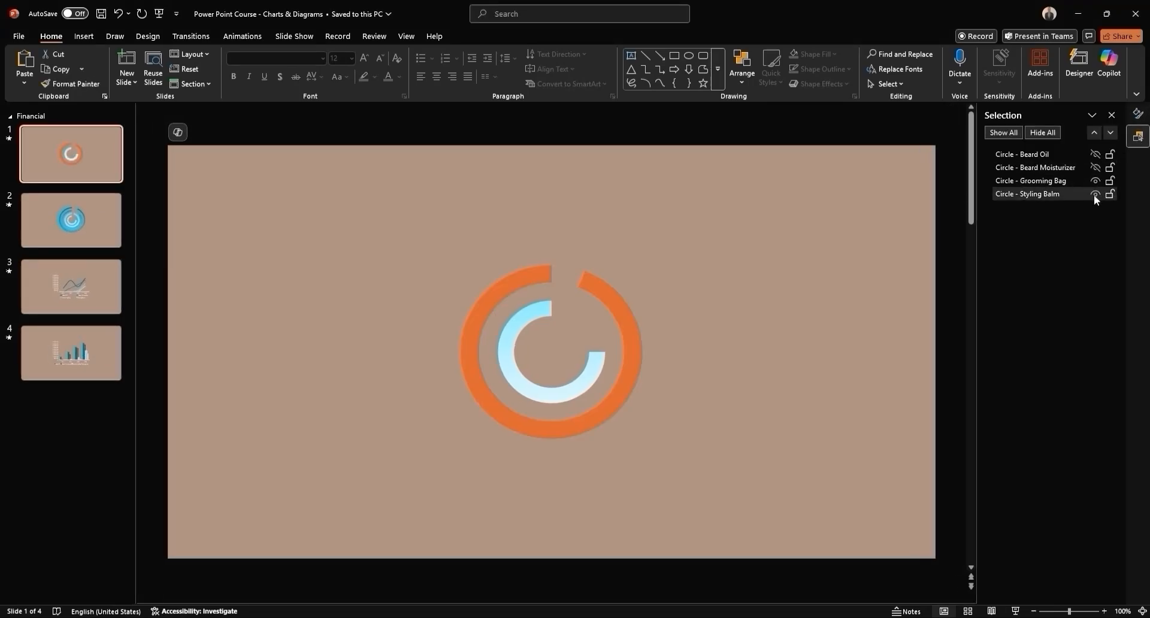
{"action": "left_click", "coordinate": [1094, 194]}
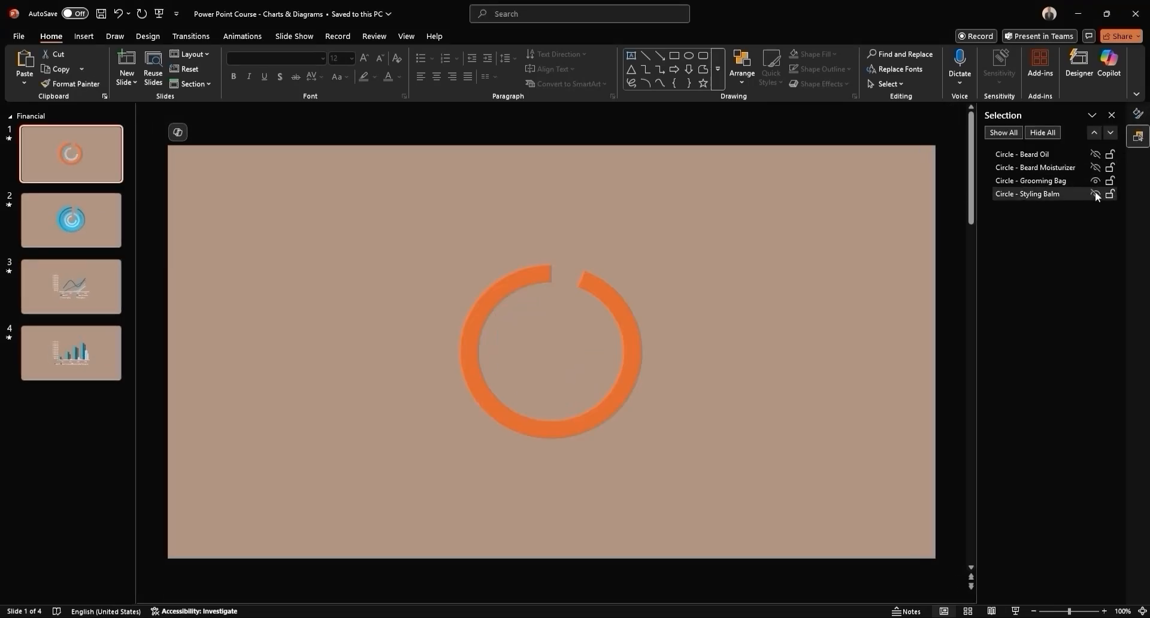
- Apply a gradient fill to the orange slice of the Grooming Bag ring
{"action": "left_click", "coordinate": [630, 323]}
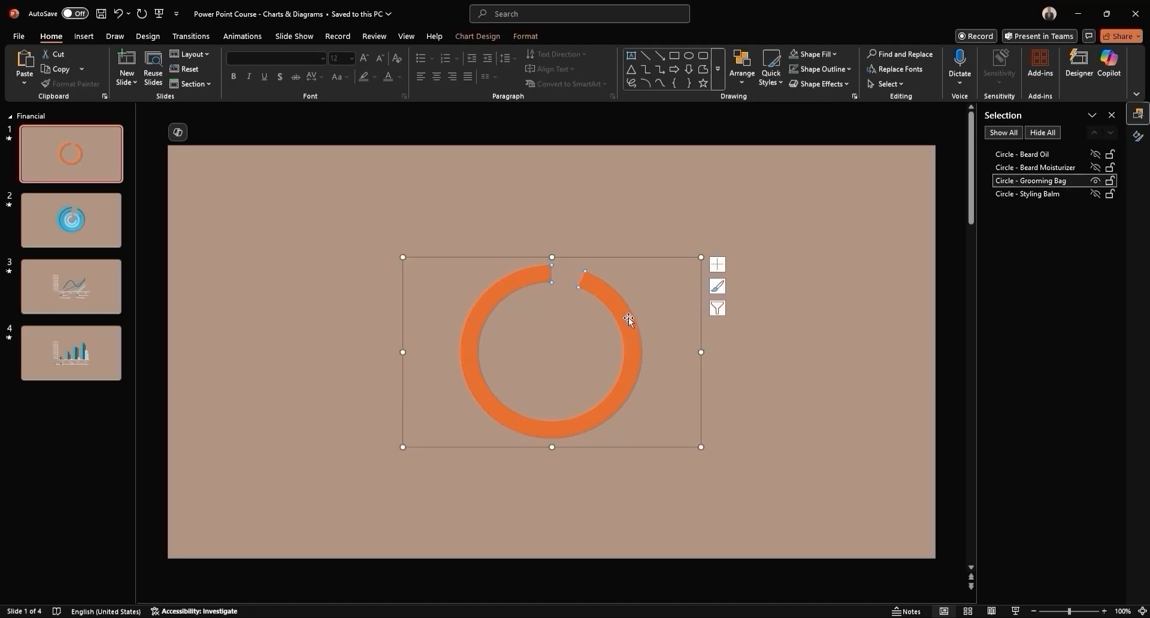
{"action": "right_click", "coordinate": [627, 317]}
{"action": "left_click", "coordinate": [683, 442]}
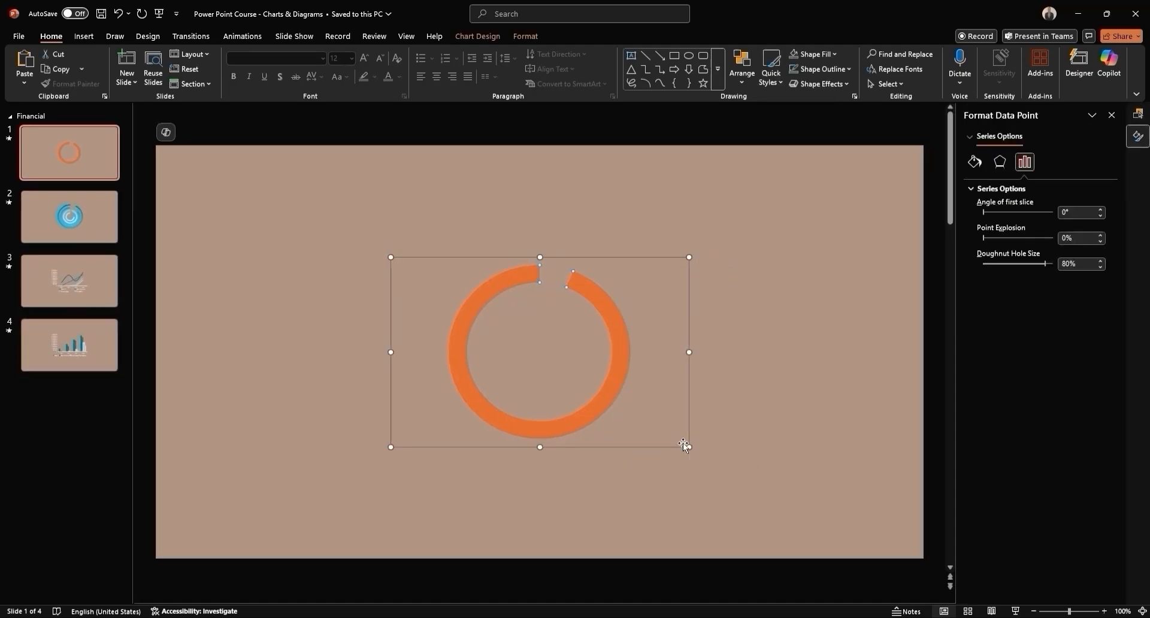
{"action": "left_click", "coordinate": [974, 162]}
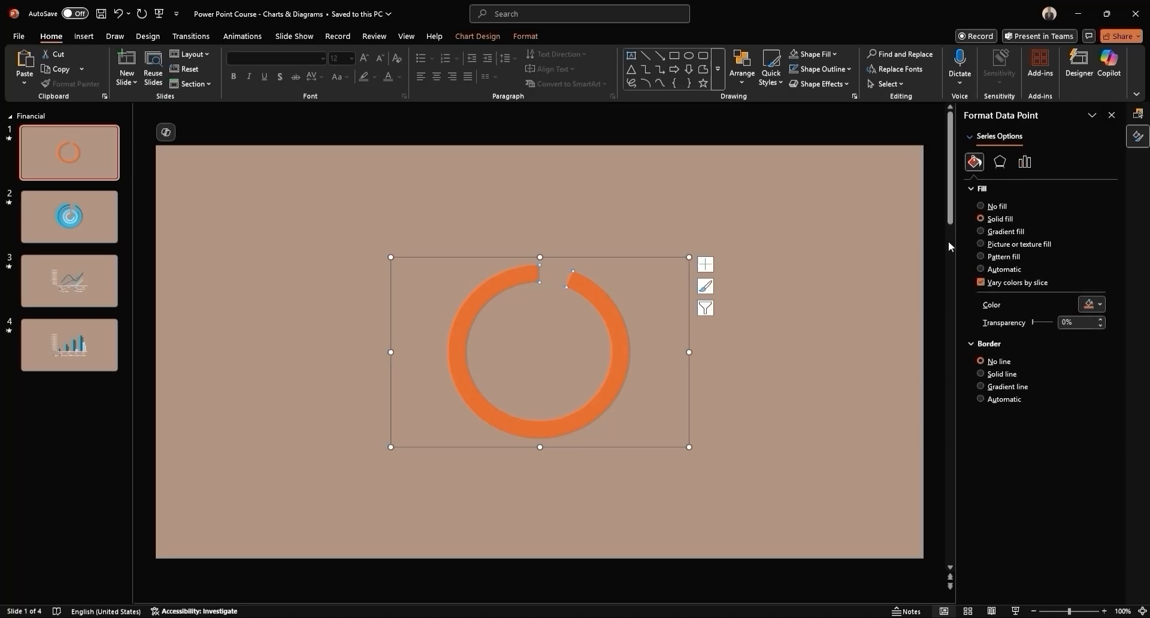
{"action": "left_click", "coordinate": [981, 232]}
- Set the color of the Grooming Bag gradient's first stop at 0% to #88C9FA
{"action": "left_click", "coordinate": [1095, 410]}
{"action": "left_click", "coordinate": [1022, 378]}
{"action": "left_click_drag", "start_coordinate": [532, 377], "coordinate": [565, 377]}
{"action": "key", "text": "ctrl+v"}
{"action": "left_click", "coordinate": [646, 212]}
- Recolor the middle and last stops of the Grooming Bag gradient with custom pale blues
{"action": "left_click", "coordinate": [1026, 389]}
{"action": "left_click", "coordinate": [1100, 414]}
{"action": "left_click", "coordinate": [1022, 378]}
{"action": "left_click", "coordinate": [646, 212]}
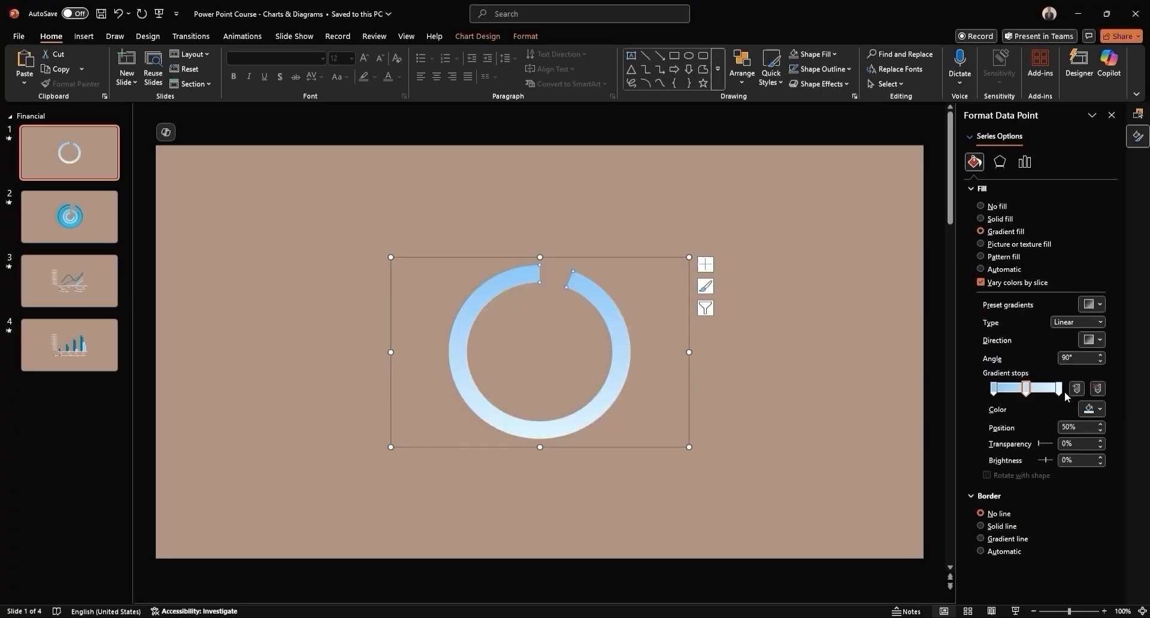
{"action": "left_click", "coordinate": [1059, 389]}
{"action": "left_click", "coordinate": [1098, 410]}
{"action": "left_click", "coordinate": [1022, 378]}
{"action": "key", "text": "Return"}
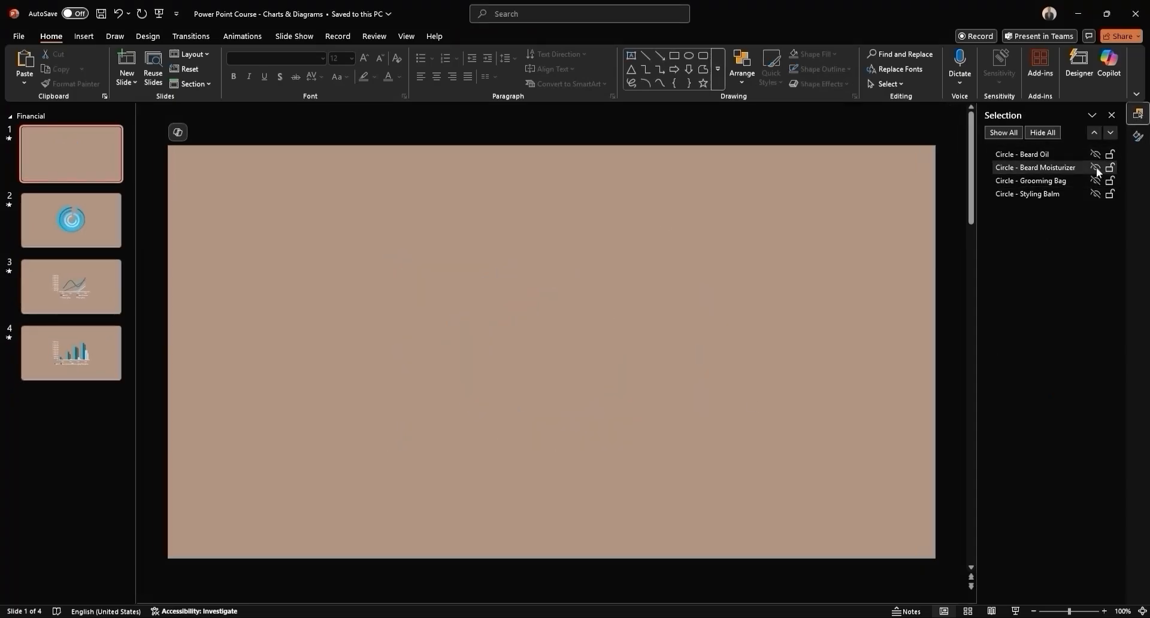
- Apply a gradient fill to the Beard Moisturizer ring's slice and set its first stop's color to #137A9E
{"action": "right_click", "coordinate": [532, 241]}
{"action": "left_click", "coordinate": [587, 364]}
{"action": "left_click", "coordinate": [994, 232]}
{"action": "left_click", "coordinate": [1095, 410]}
{"action": "left_click", "coordinate": [1022, 378]}
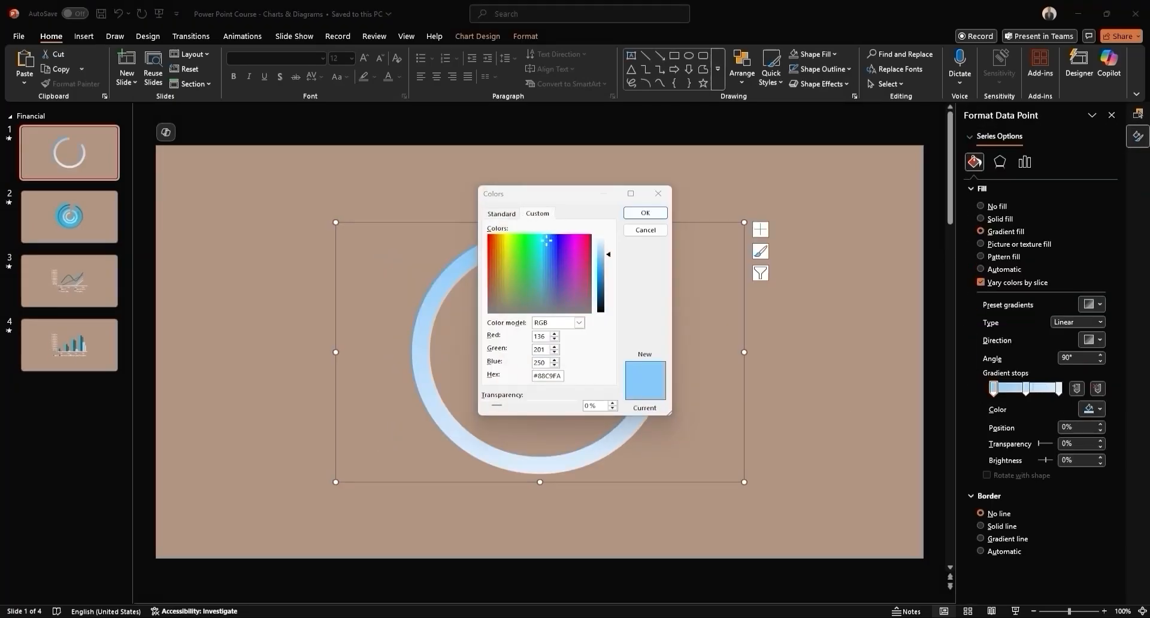
{"action": "type", "text": "#137A9E"}
{"action": "left_click_drag", "start_coordinate": [533, 377], "coordinate": [564, 377]}
{"action": "left_click", "coordinate": [653, 214]}
- Recolor the Beard Moisturizer gradient's 50% stop with a custom medium blue and its last stop with a bright cyan blue
{"action": "left_click", "coordinate": [1026, 389]}
{"action": "left_click", "coordinate": [1098, 411]}
{"action": "left_click", "coordinate": [1023, 378]}
{"action": "key", "text": "ctrl+v"}
{"action": "left_click", "coordinate": [645, 213]}
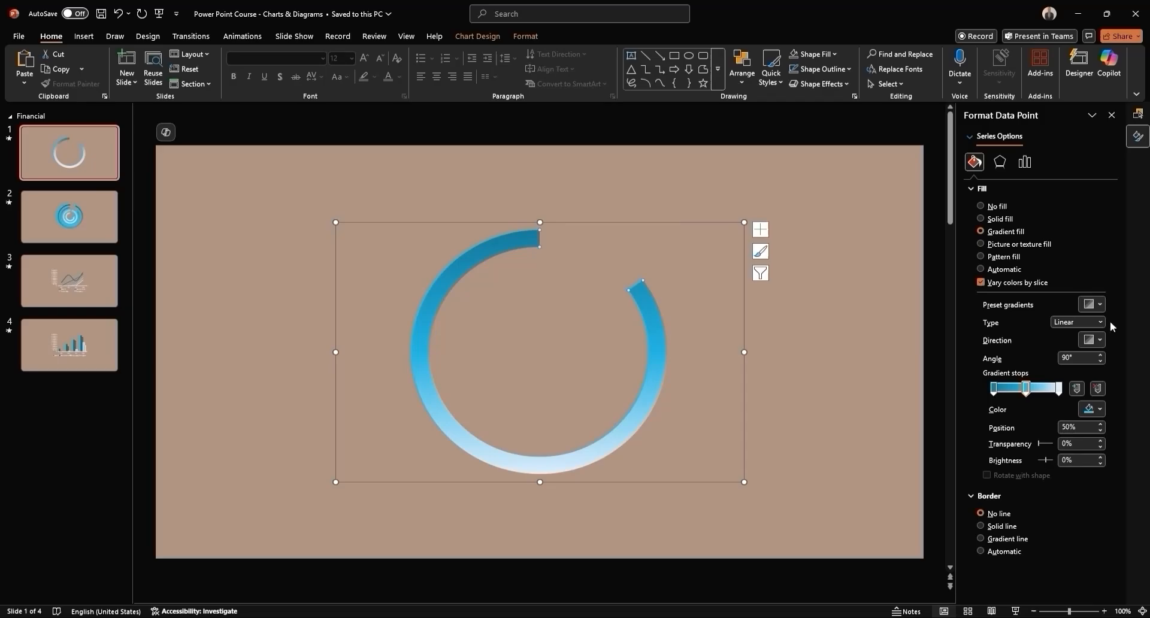
{"action": "left_click", "coordinate": [1059, 388]}
{"action": "left_click", "coordinate": [1099, 410]}
{"action": "left_click", "coordinate": [1023, 379]}
{"action": "key", "text": "Return"}
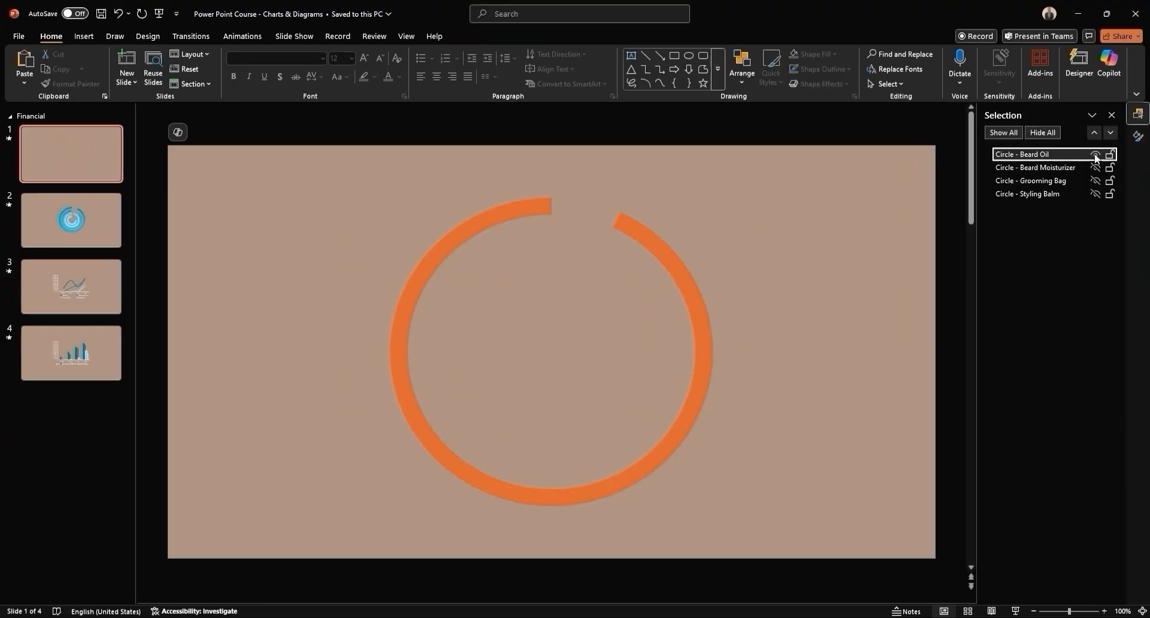
- Open the data point formatting for the orange slice of the Beard Oil ring
{"action": "right_click", "coordinate": [535, 210]}
{"action": "left_click", "coordinate": [589, 334]}
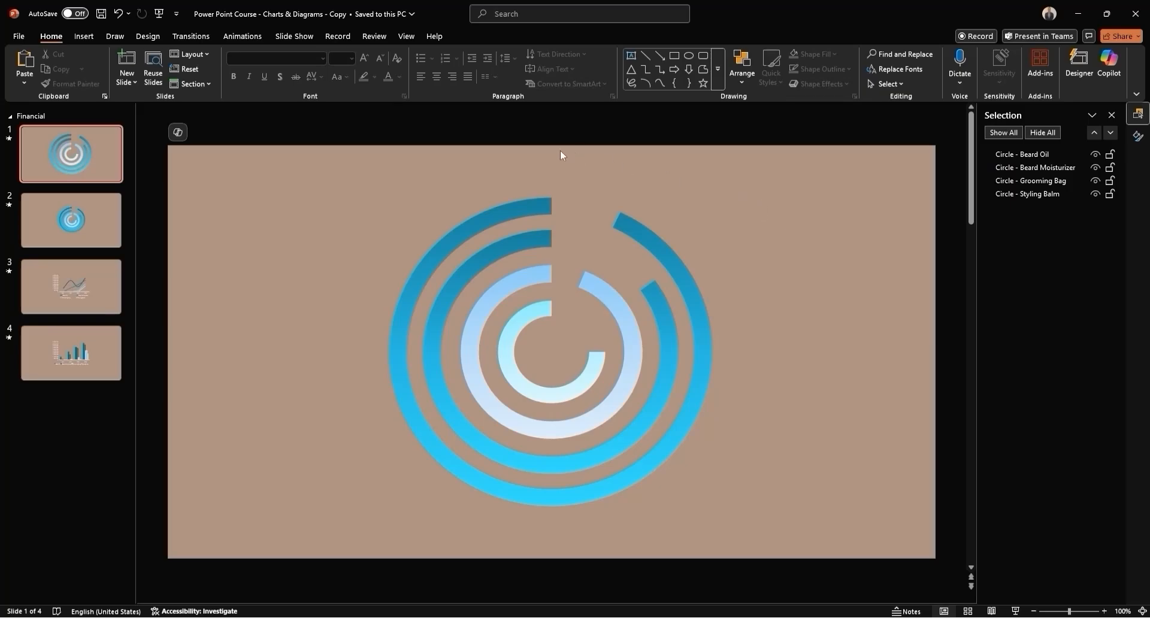
- Add a new slide after the four-ring chart slide and insert a Line chart on it
{"action": "right_click", "coordinate": [93, 192]}
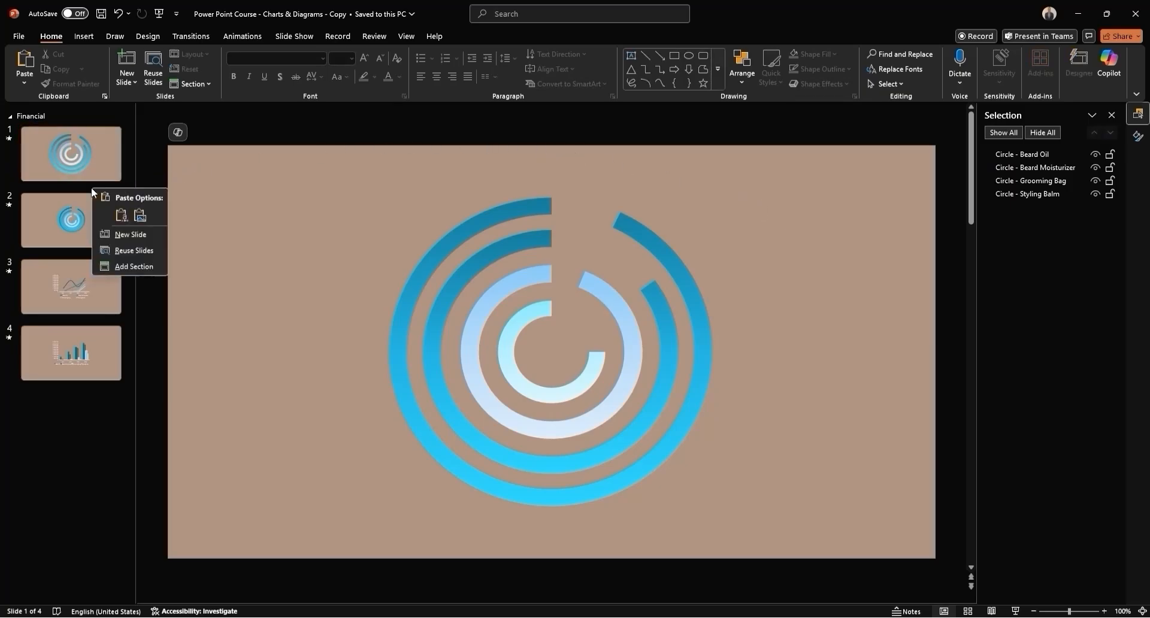
{"action": "left_click", "coordinate": [119, 234]}
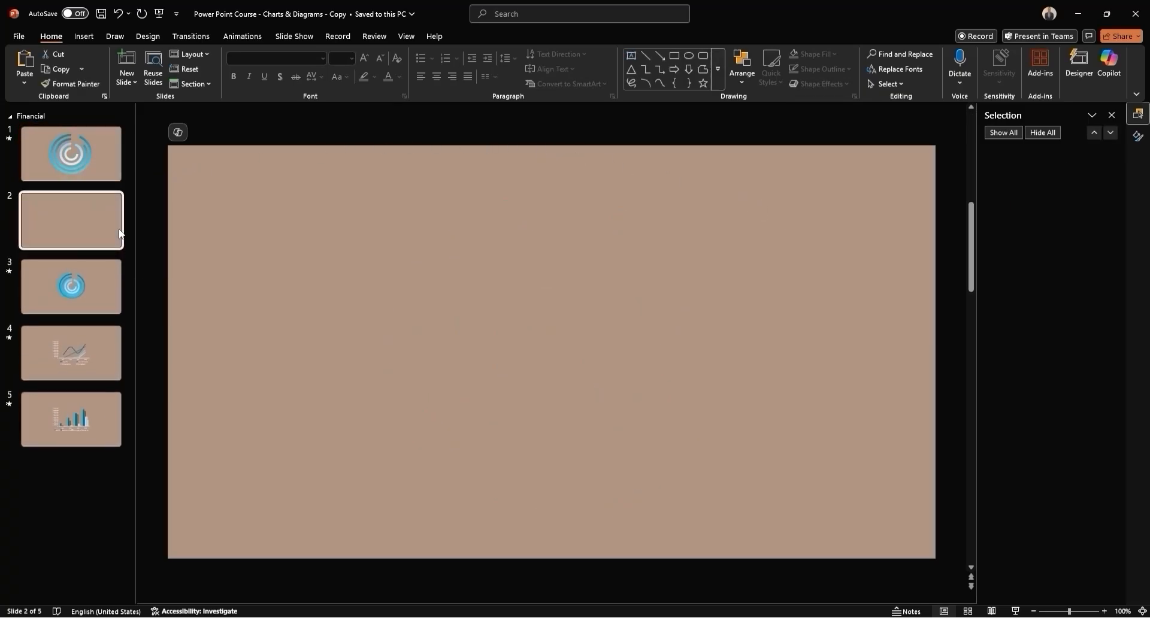
{"action": "left_click", "coordinate": [87, 38]}
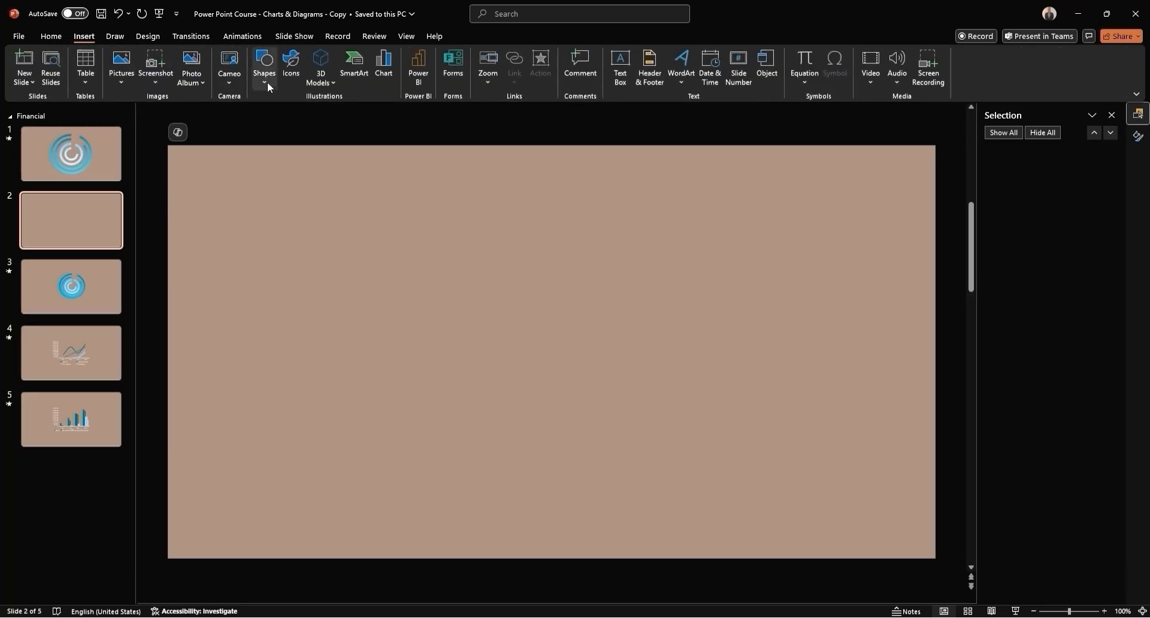
{"action": "left_click", "coordinate": [384, 67]}
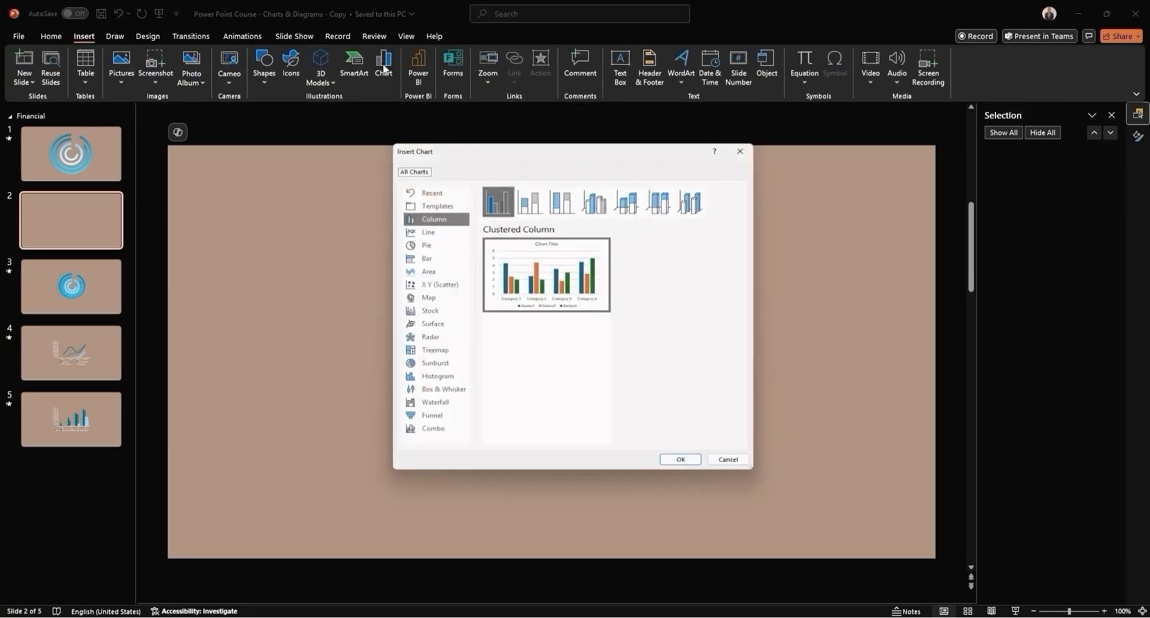
{"action": "left_click", "coordinate": [427, 230]}
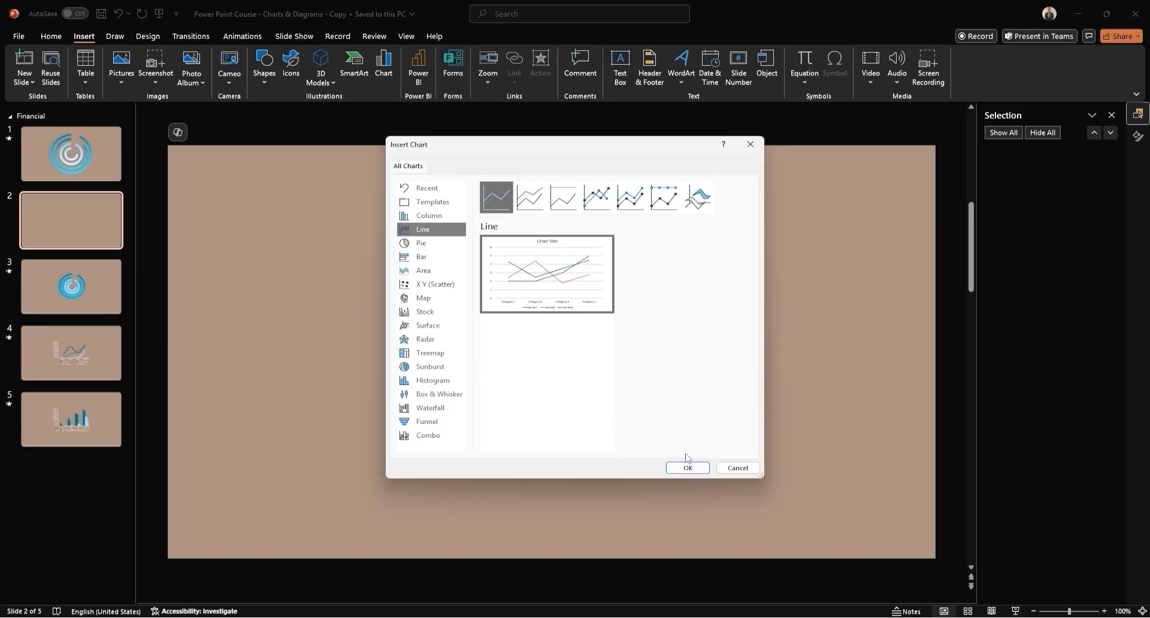
{"action": "left_click", "coordinate": [700, 469]}
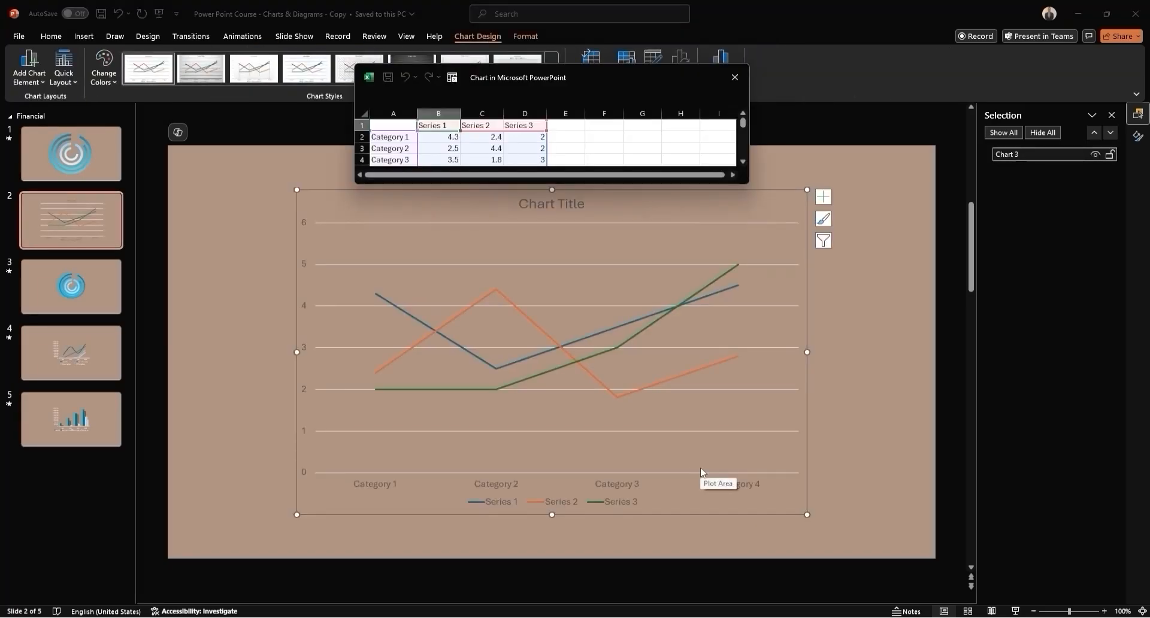
- Enlarge the chart's data sheet and paste the 2021–2024 figures for Beard Oil, Beard Moisturizer, Grooming Bag and Styling Balm over the sample data
{"action": "left_click_drag", "start_coordinate": [746, 187], "coordinate": [751, 244]}
{"action": "left_click_drag", "start_coordinate": [396, 127], "coordinate": [572, 170]}
{"action": "key", "text": "ctrl+v"}
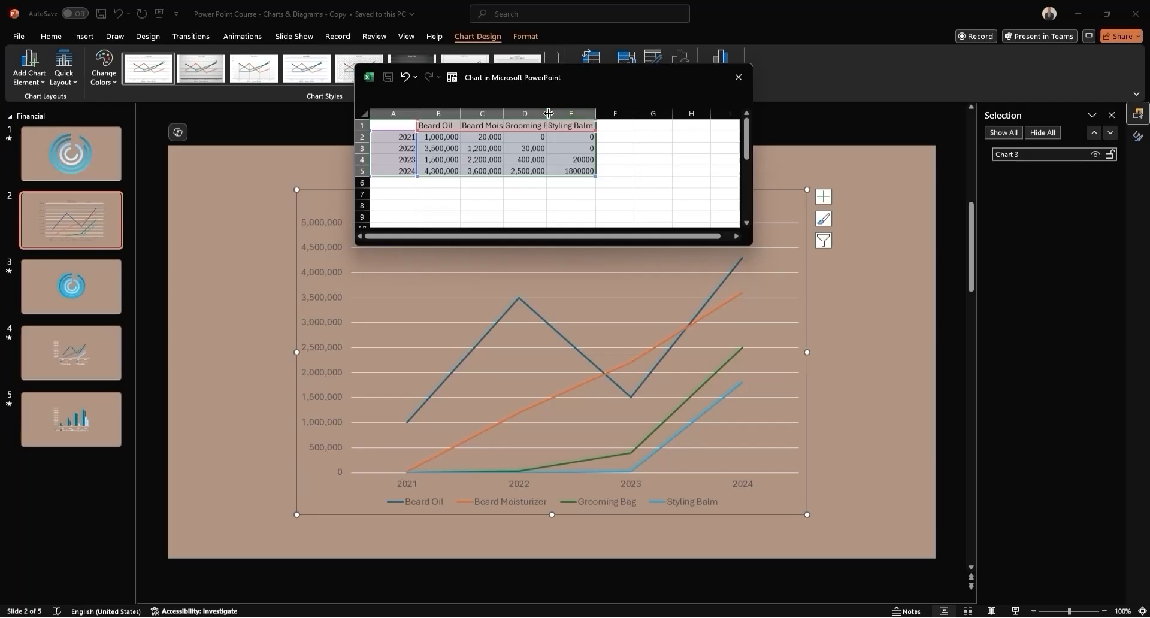
- Widen the product columns in the data sheet to fit their headings, and close the sheet
{"action": "left_click_drag", "start_coordinate": [547, 113], "coordinate": [560, 113]}
{"action": "double_click", "coordinate": [504, 112]}
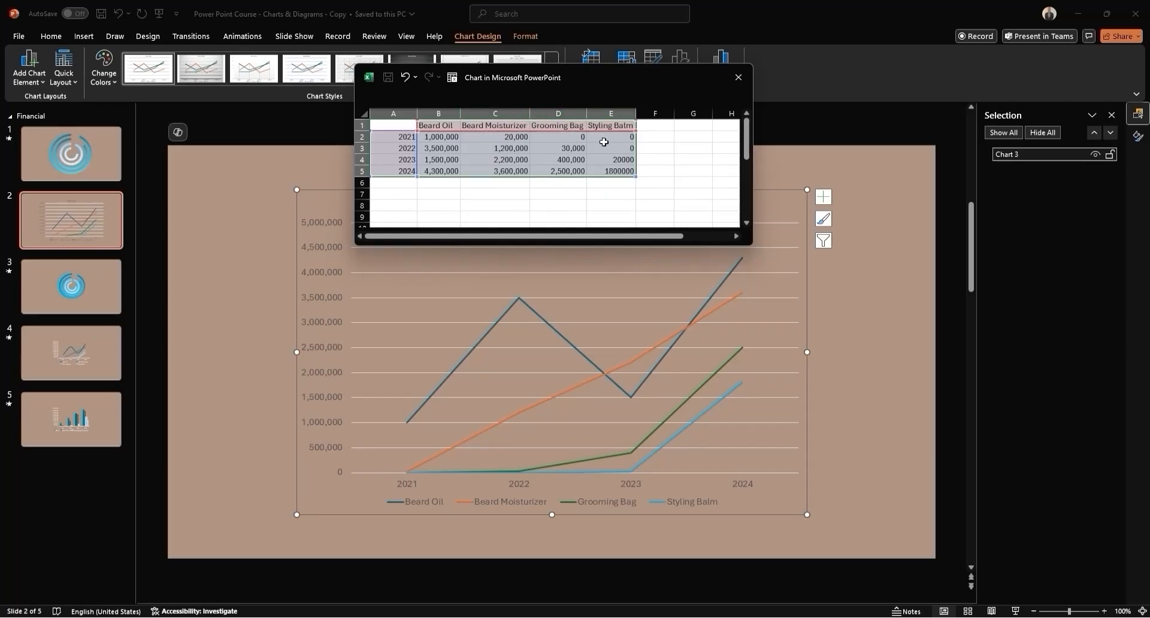
{"action": "left_click", "coordinate": [684, 173]}
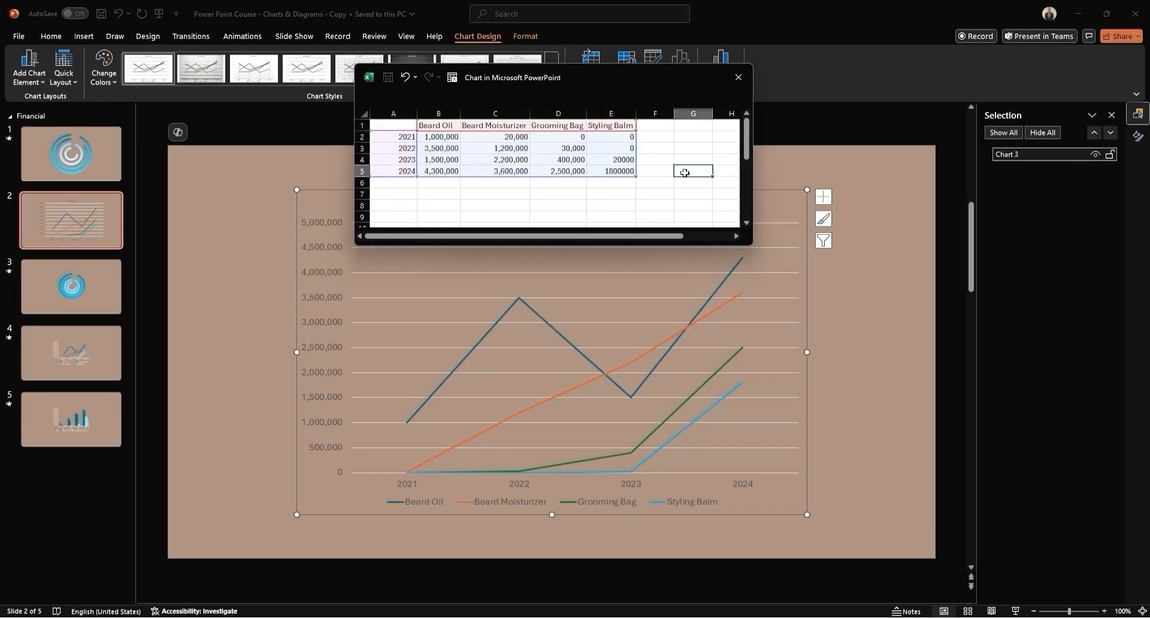
{"action": "left_click", "coordinate": [738, 78]}
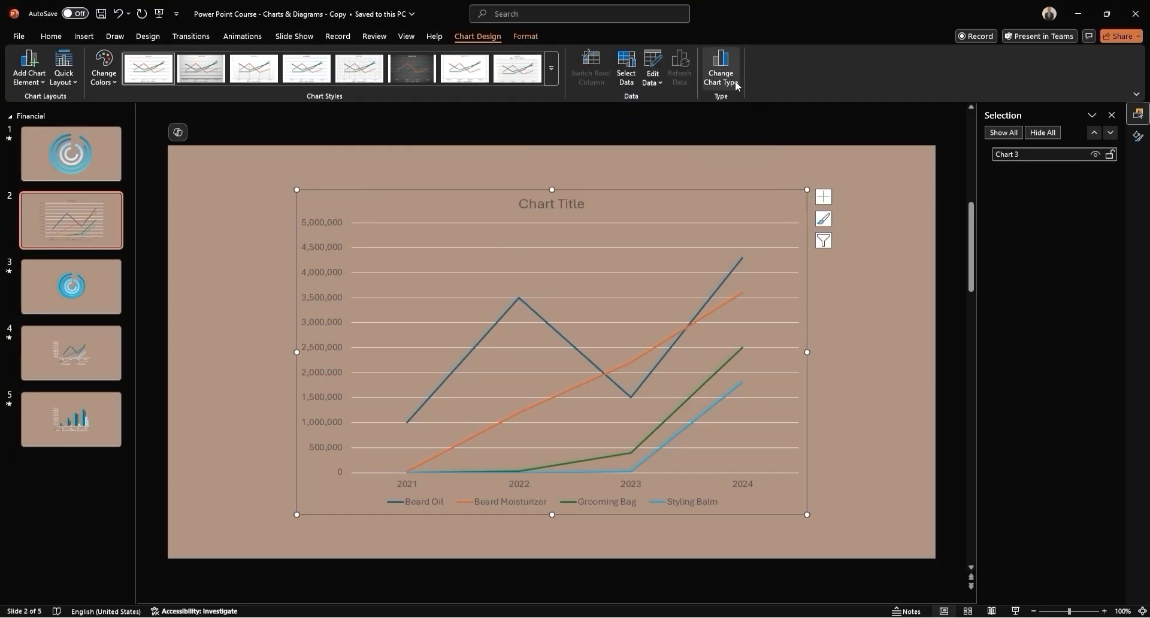
- Delete the line chart's title
{"action": "left_click", "coordinate": [567, 202]}
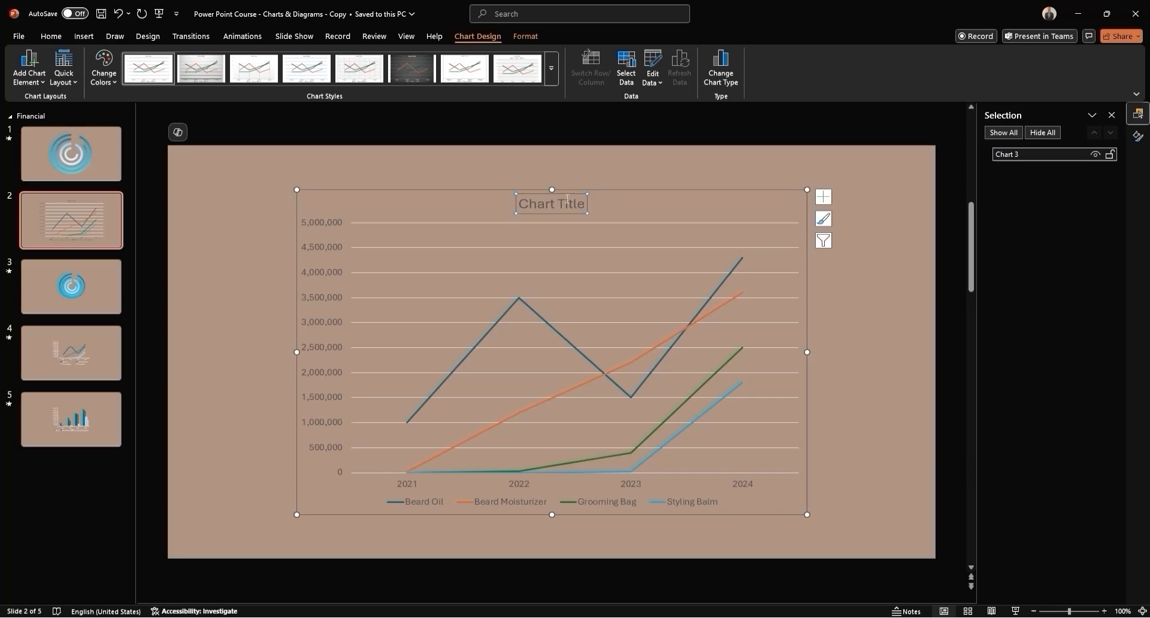
{"action": "left_click", "coordinate": [587, 203]}
{"action": "key", "text": "Delete"}
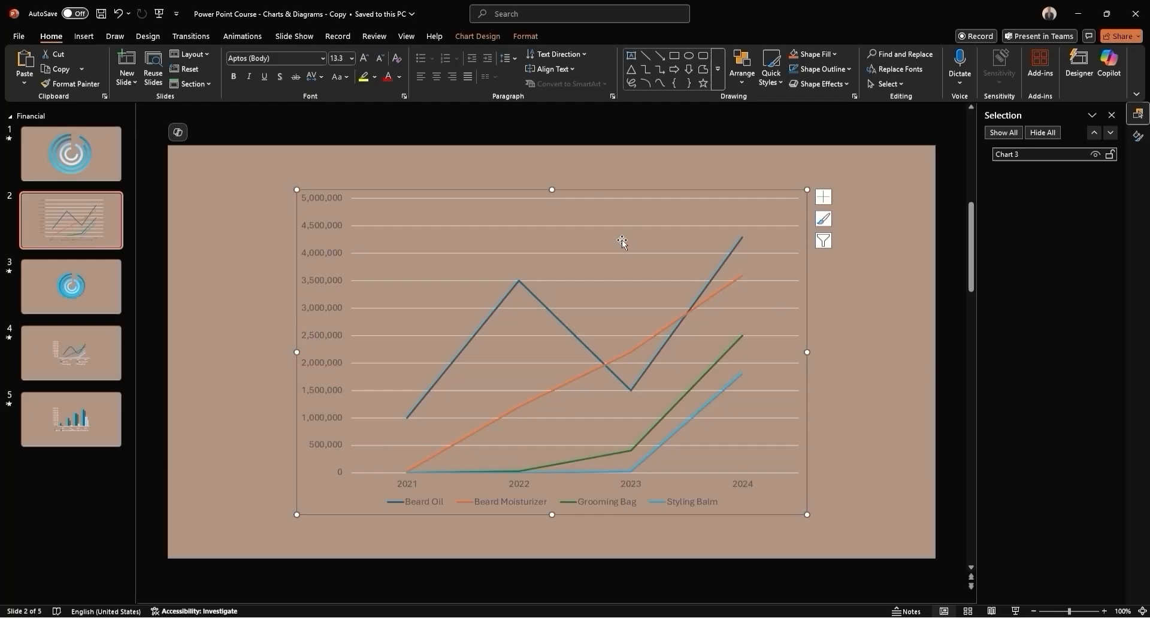
- Set the major gridlines of the line chart to no line
{"action": "left_click", "coordinate": [605, 253]}
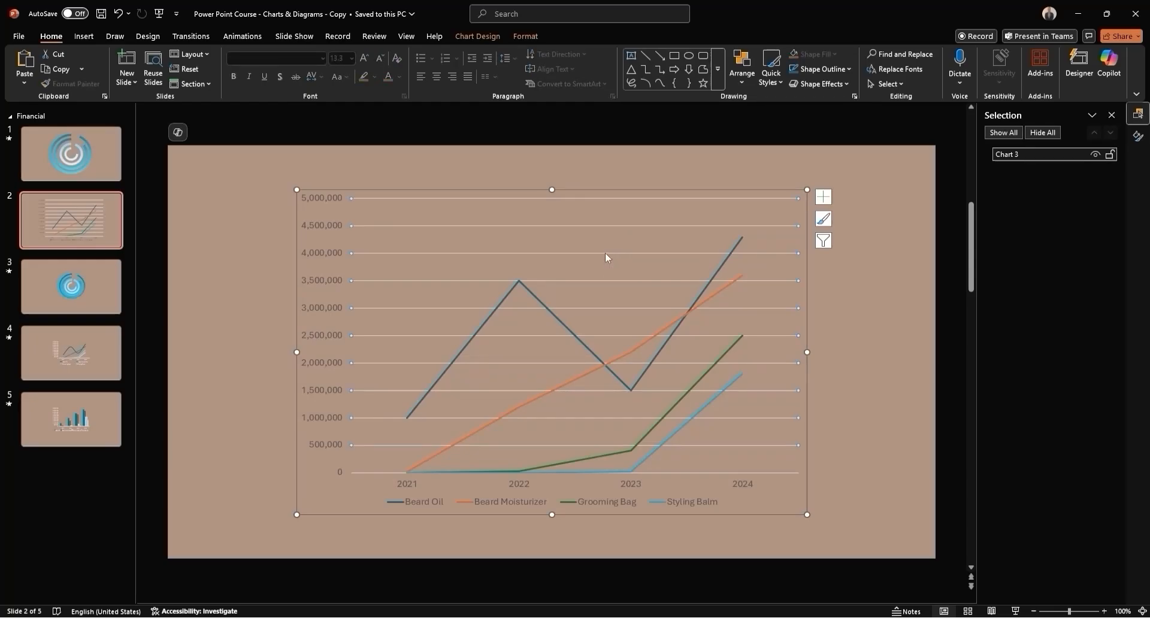
{"action": "right_click", "coordinate": [605, 254]}
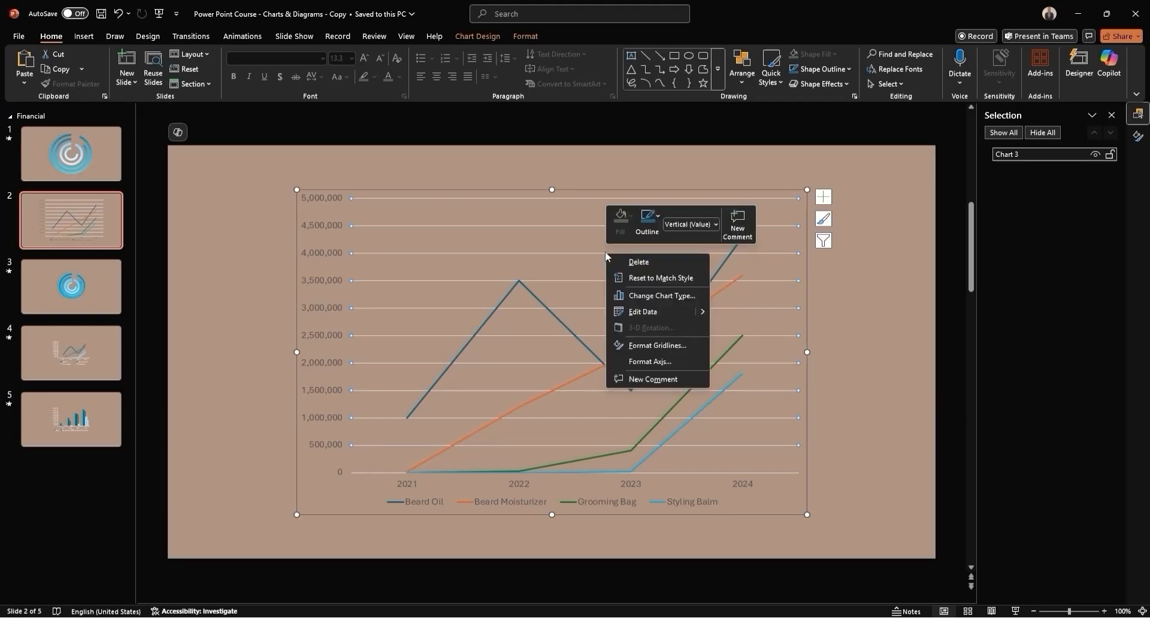
{"action": "left_click", "coordinate": [678, 344]}
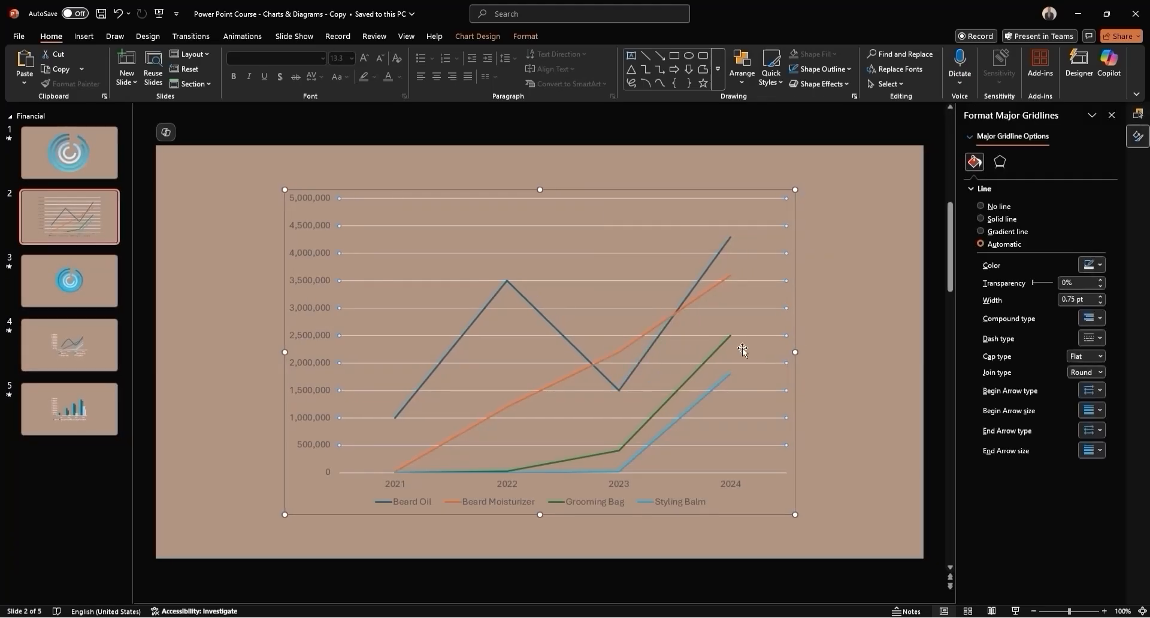
{"action": "left_click", "coordinate": [981, 206]}
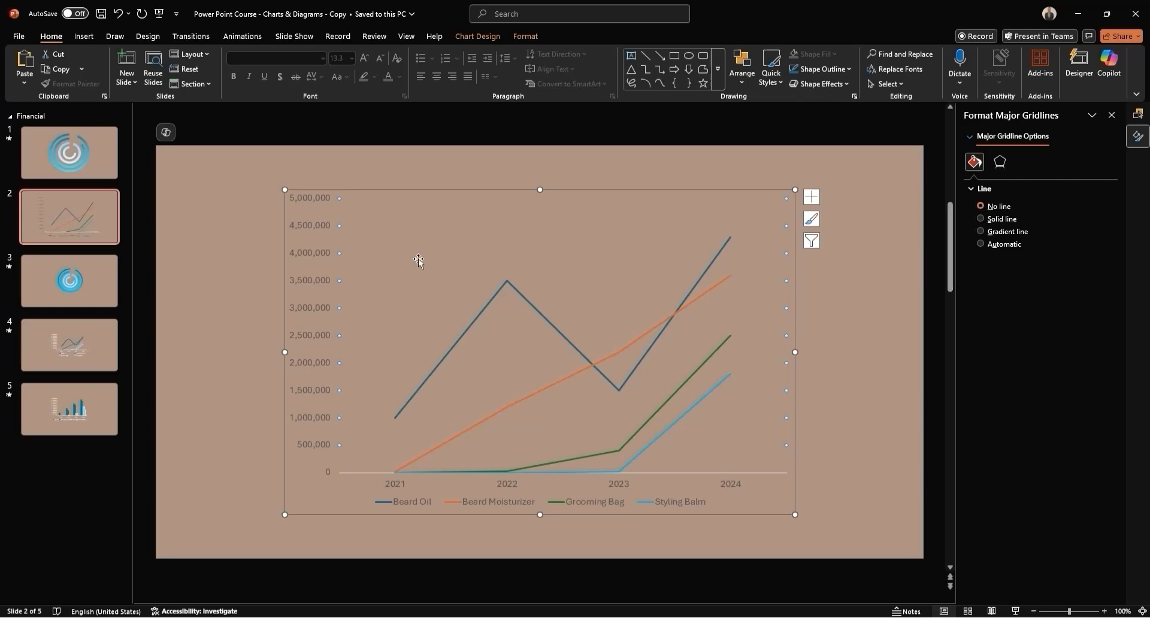
- Set the text fill of the chart's vertical value axis labels to solid white
{"action": "left_click", "coordinate": [305, 198]}
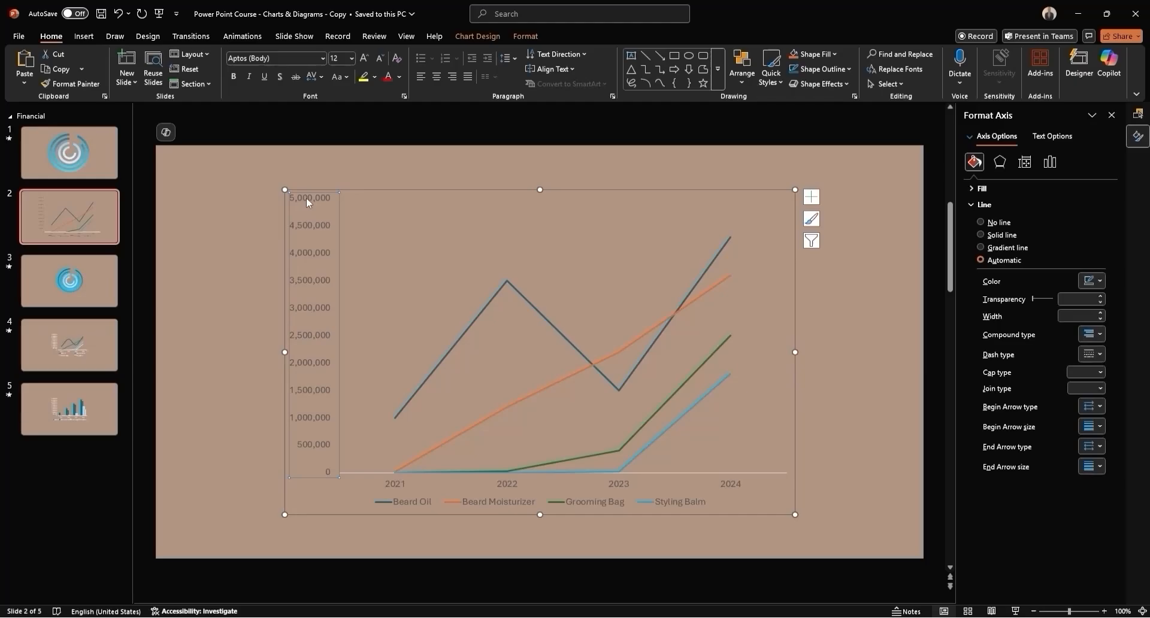
{"action": "left_click", "coordinate": [1051, 136]}
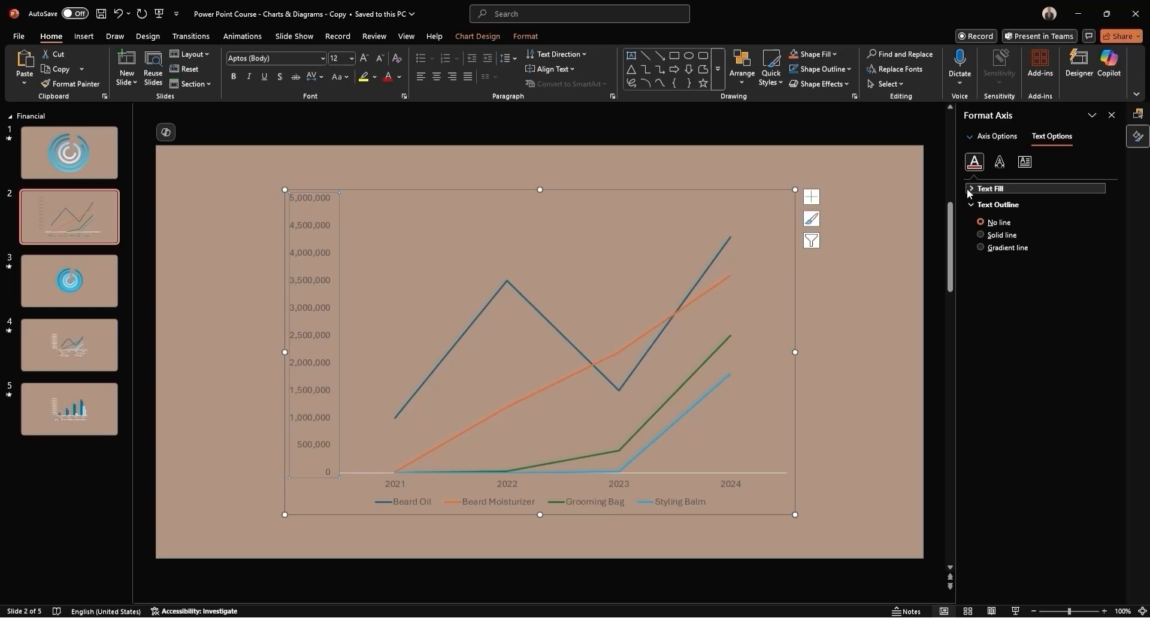
{"action": "left_click", "coordinate": [985, 188]}
{"action": "left_click", "coordinate": [1093, 278]}
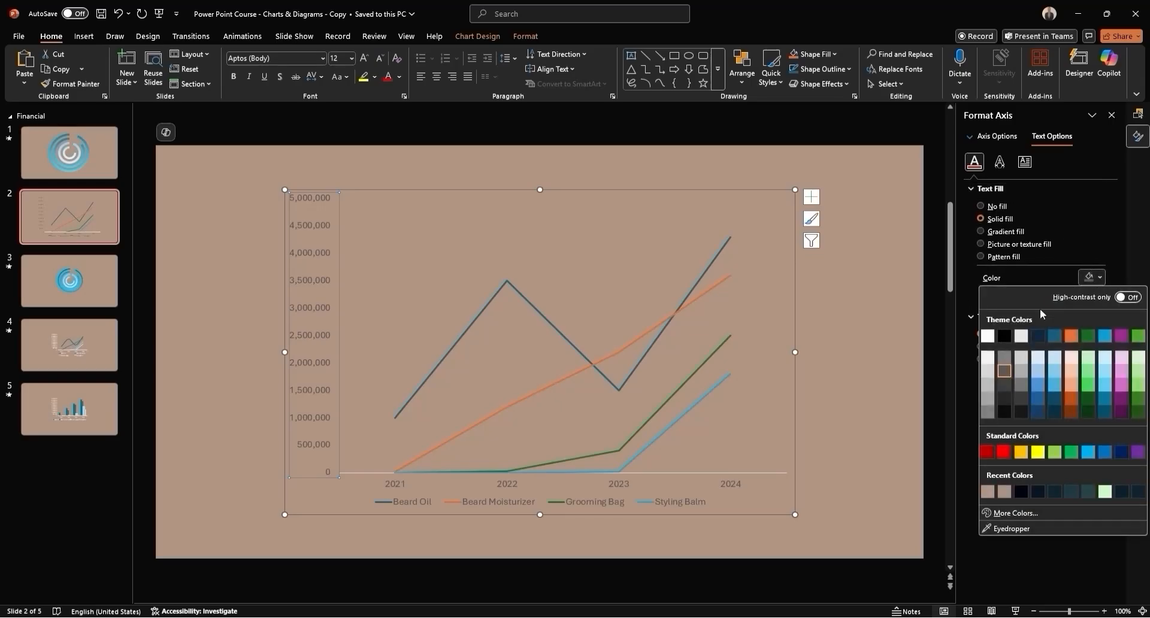
{"action": "left_click", "coordinate": [990, 334]}
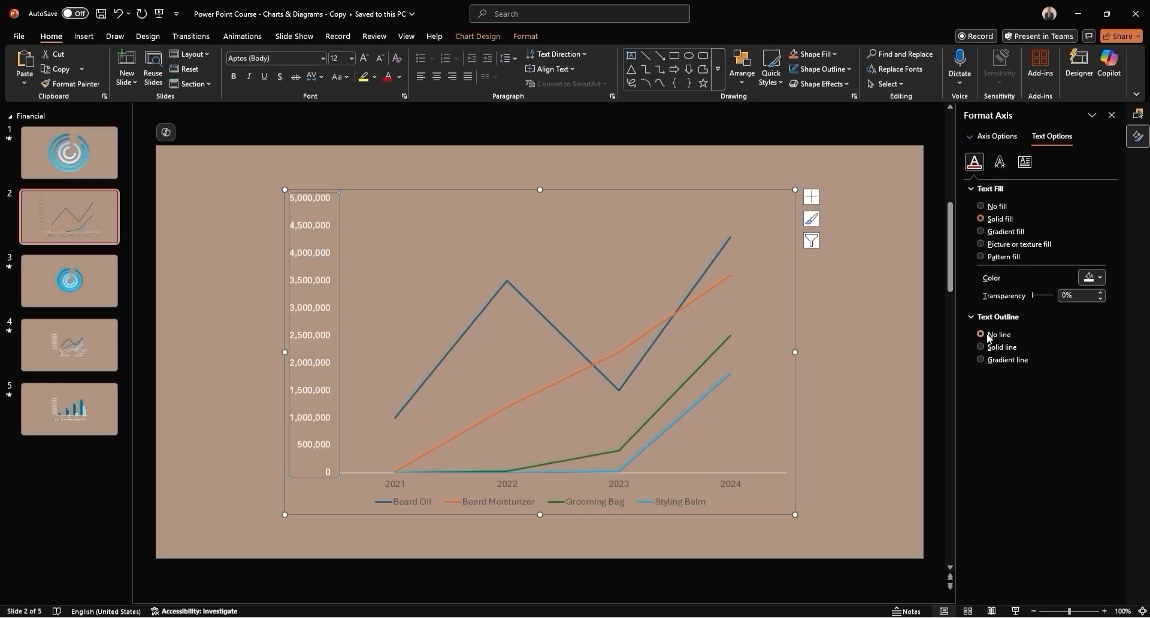
- Set the text fill of the year axis labels and of the chart legend to white
{"action": "left_click", "coordinate": [396, 481]}
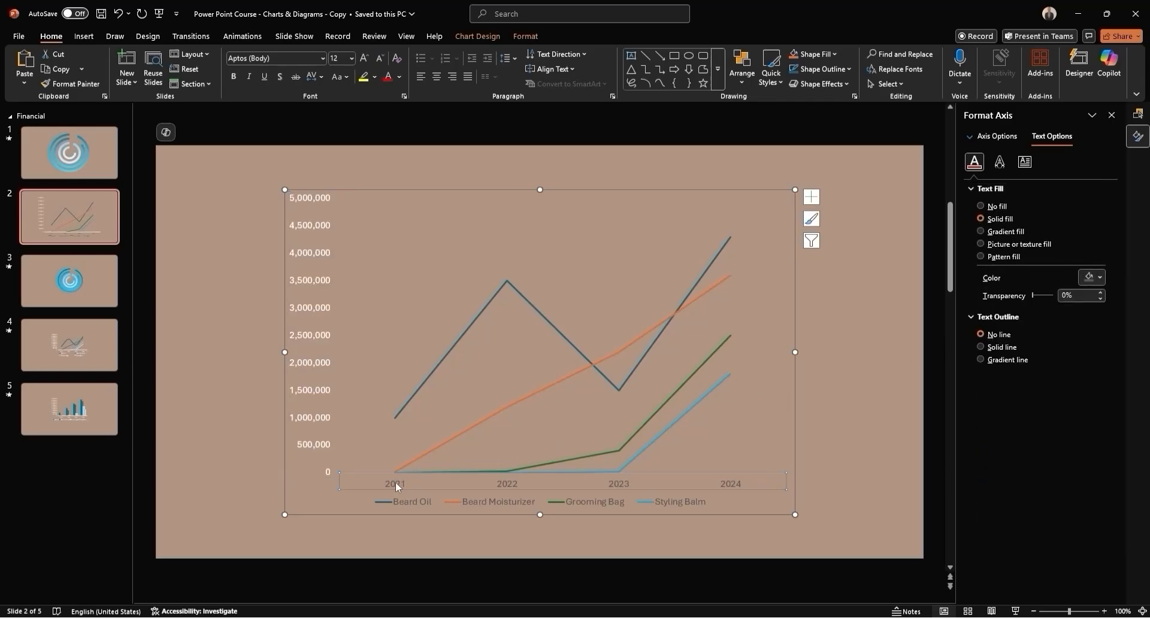
{"action": "left_click", "coordinate": [1088, 279]}
{"action": "left_click", "coordinate": [990, 335]}
{"action": "left_click", "coordinate": [419, 502]}
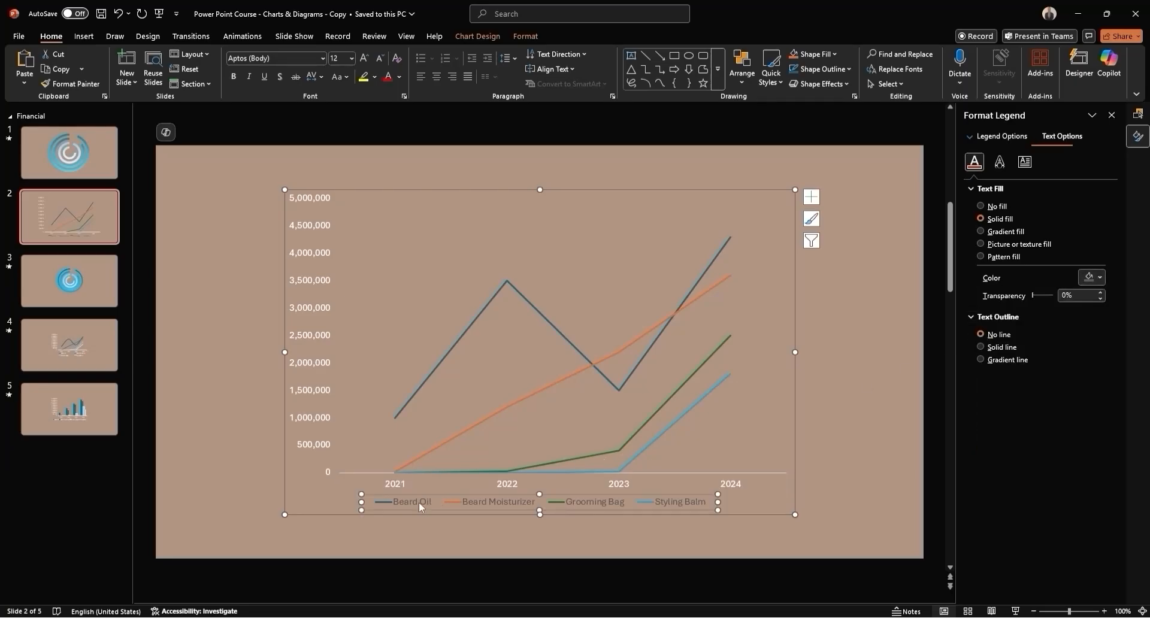
{"action": "left_click", "coordinate": [1094, 278]}
{"action": "left_click", "coordinate": [988, 334]}
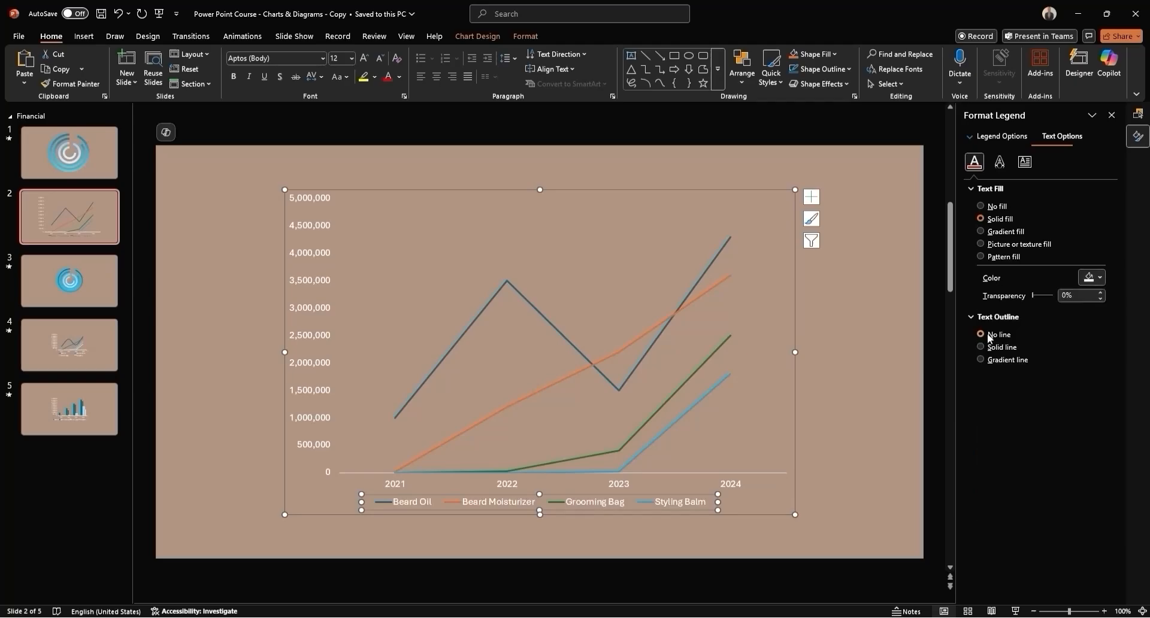
- Open the fill and line formatting options for the Beard Oil data series
{"action": "left_click", "coordinate": [512, 287]}
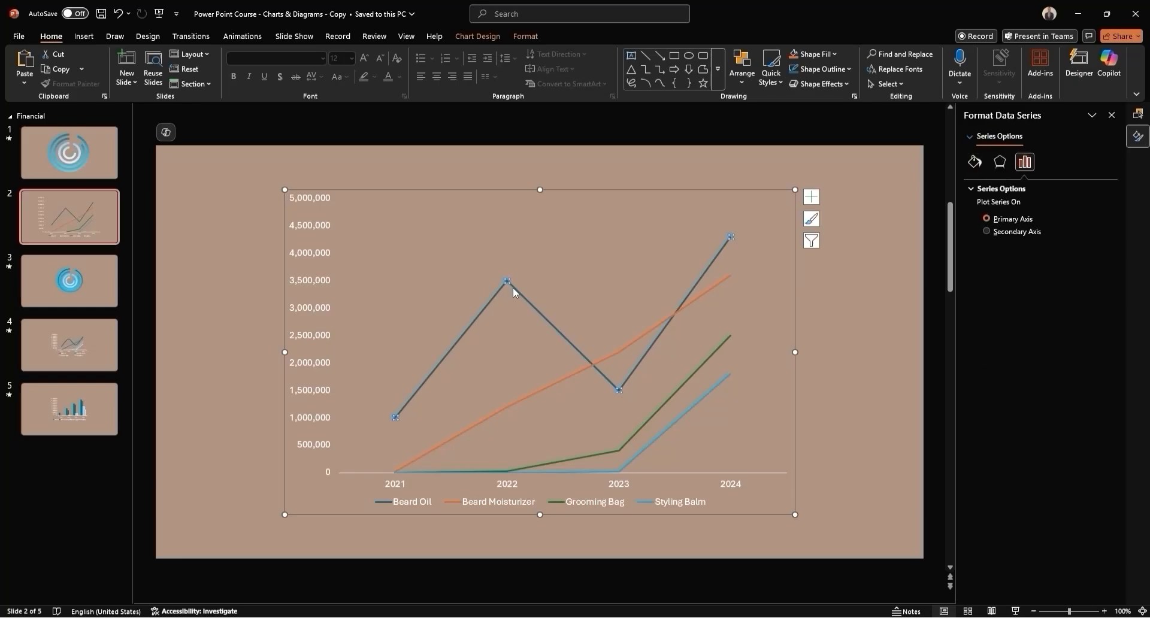
{"action": "left_click", "coordinate": [975, 167]}
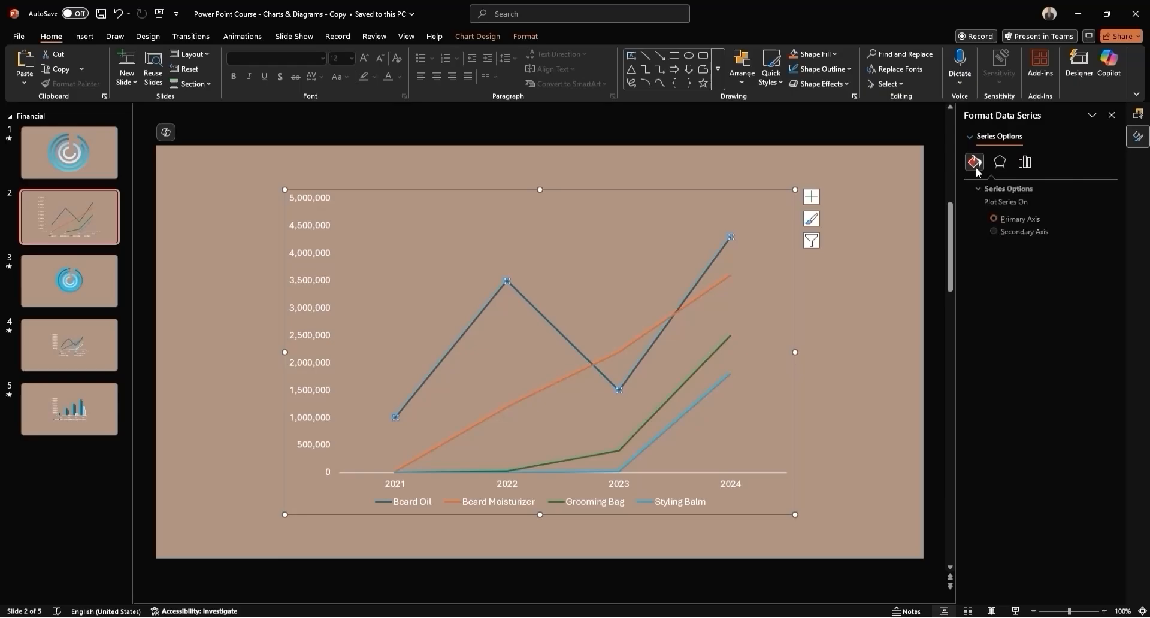